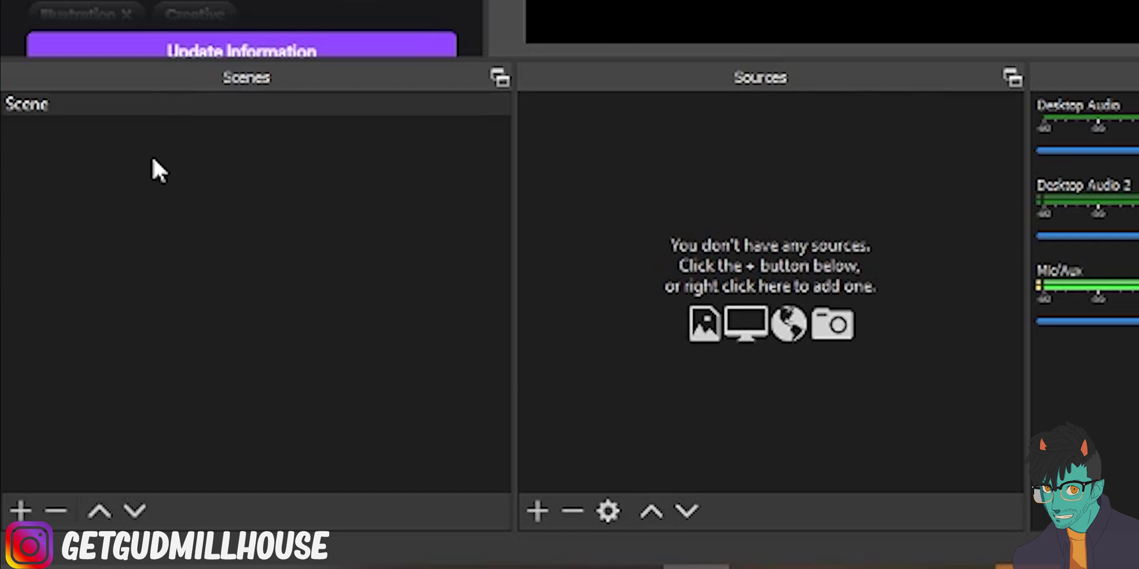
# Bring up the Scenes dock context menu to add a scene.
pyautogui.rightClick(276, 123)
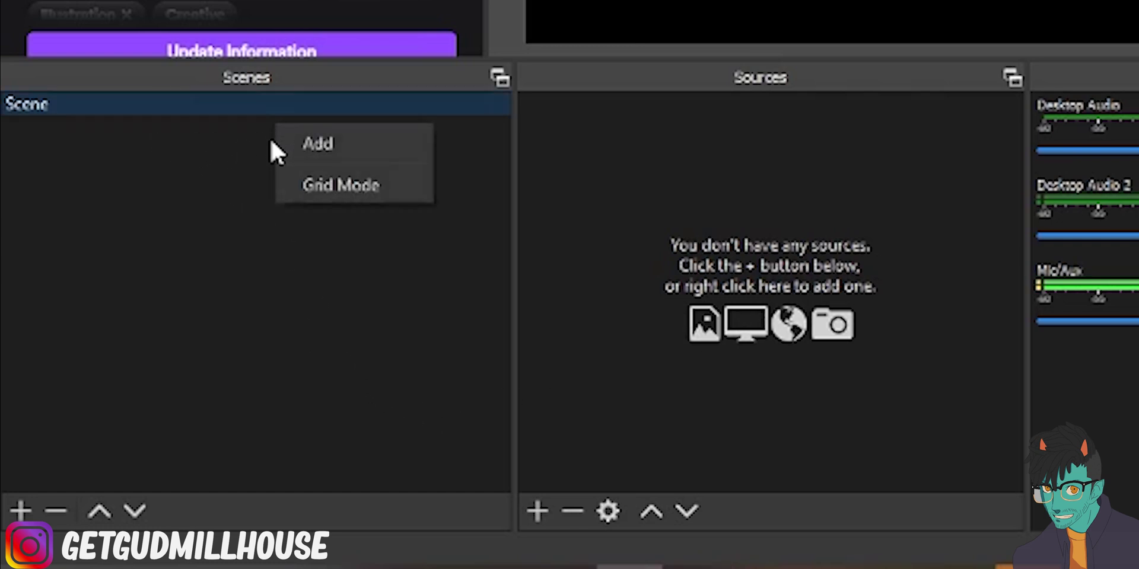
# Add a scene called 'Youtube Tut' to the Scenes list.
pyautogui.click(323, 141)
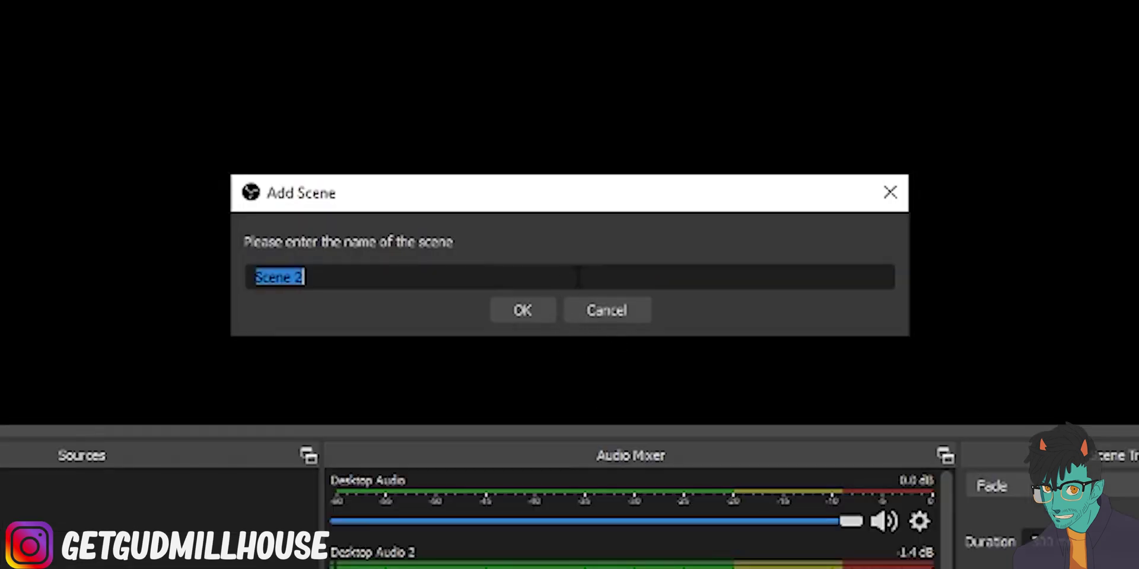
pyautogui.write('You')
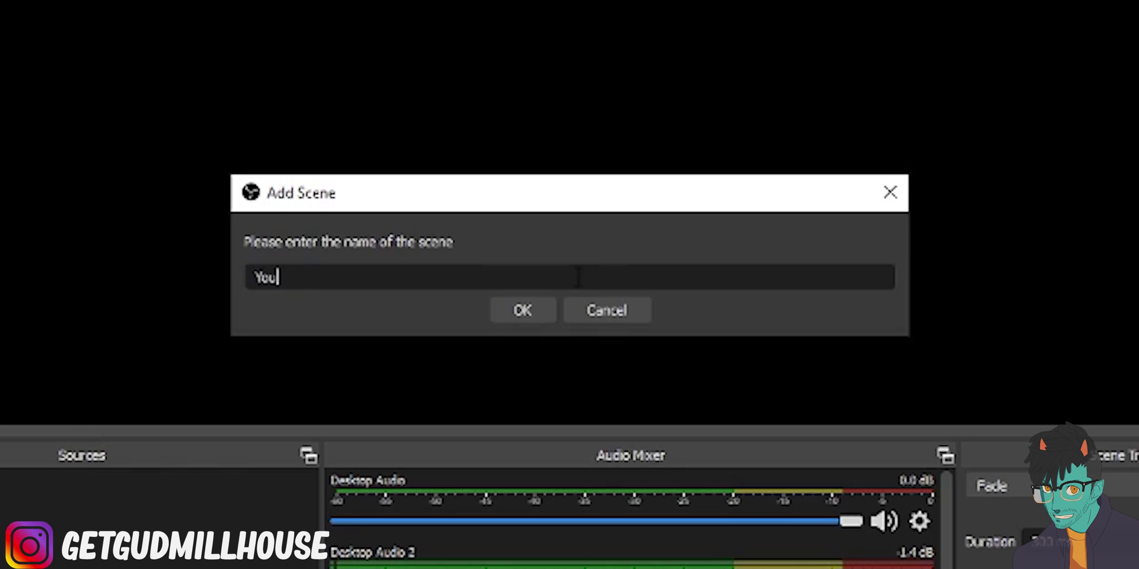
pyautogui.write('tube Tut')
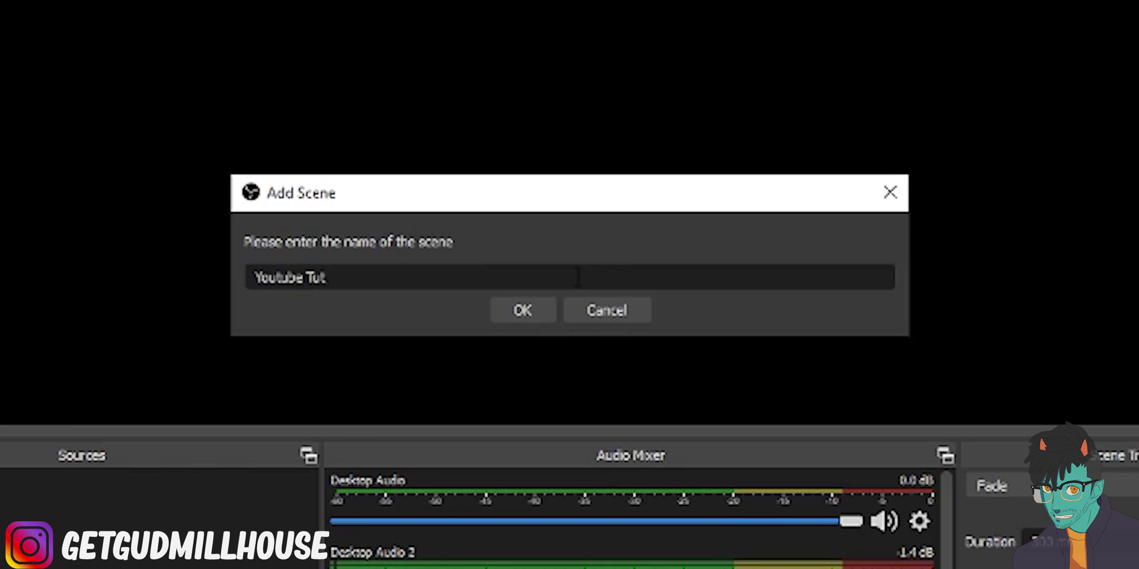
pyautogui.press('Return')
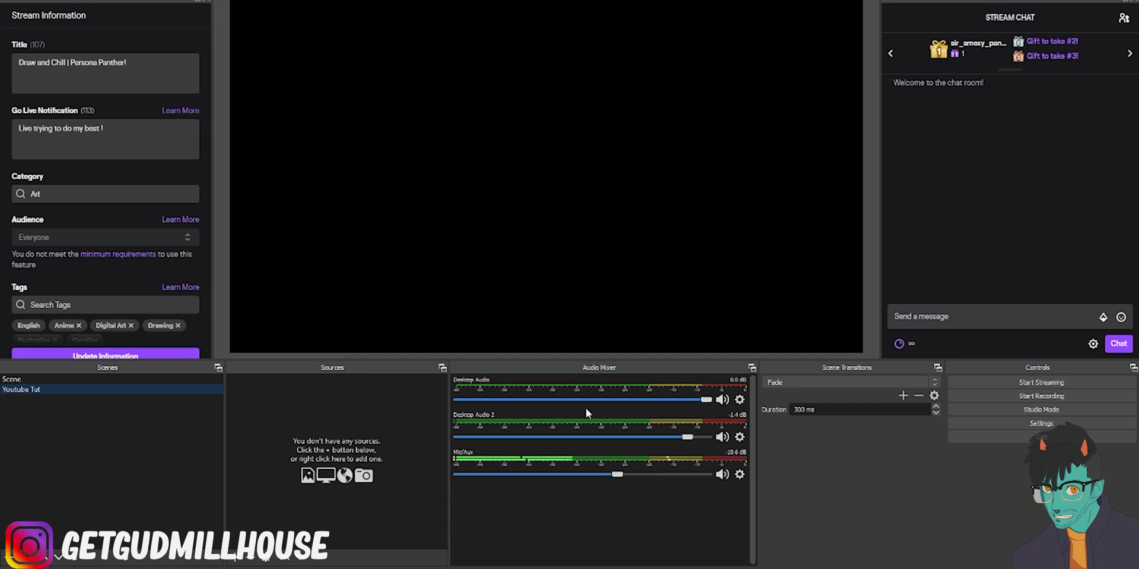
pyautogui.rightClick(318, 408)
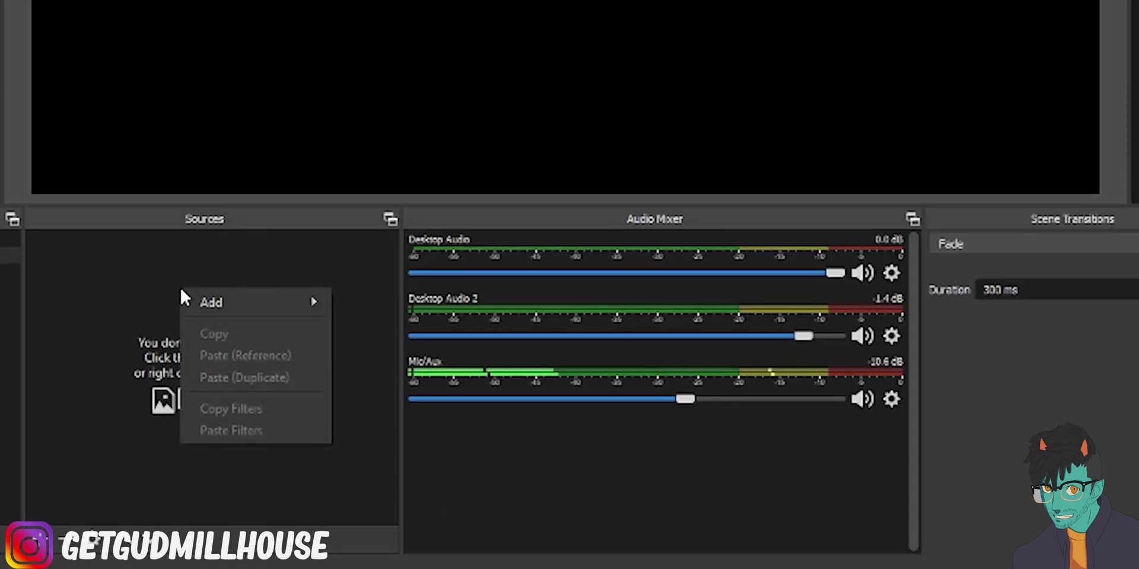
# Add a Display Capture source, keeping its default name.
pyautogui.moveTo(272, 302)
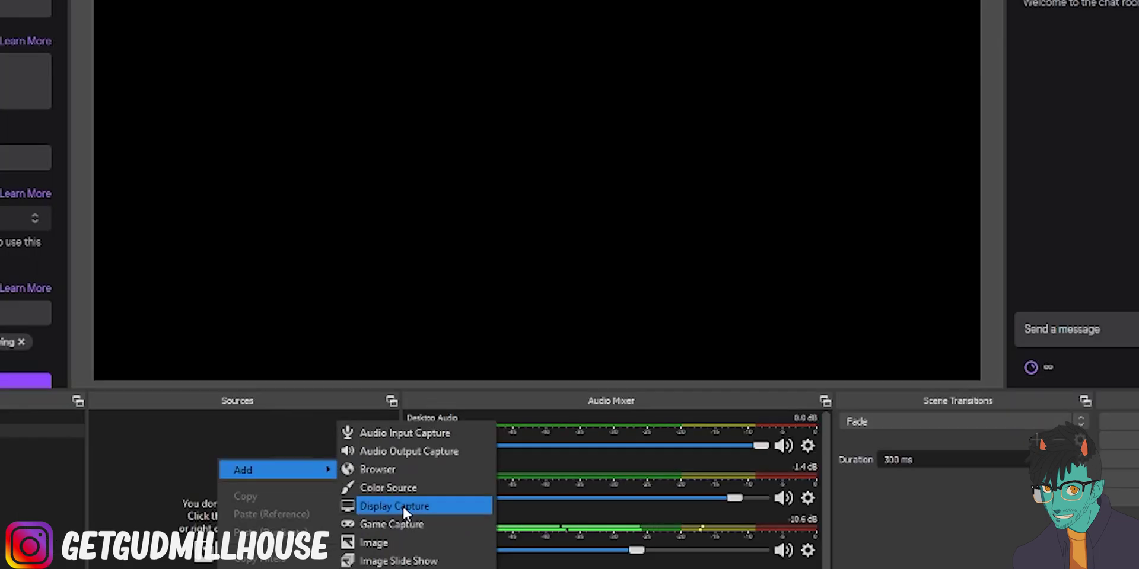
pyautogui.click(403, 508)
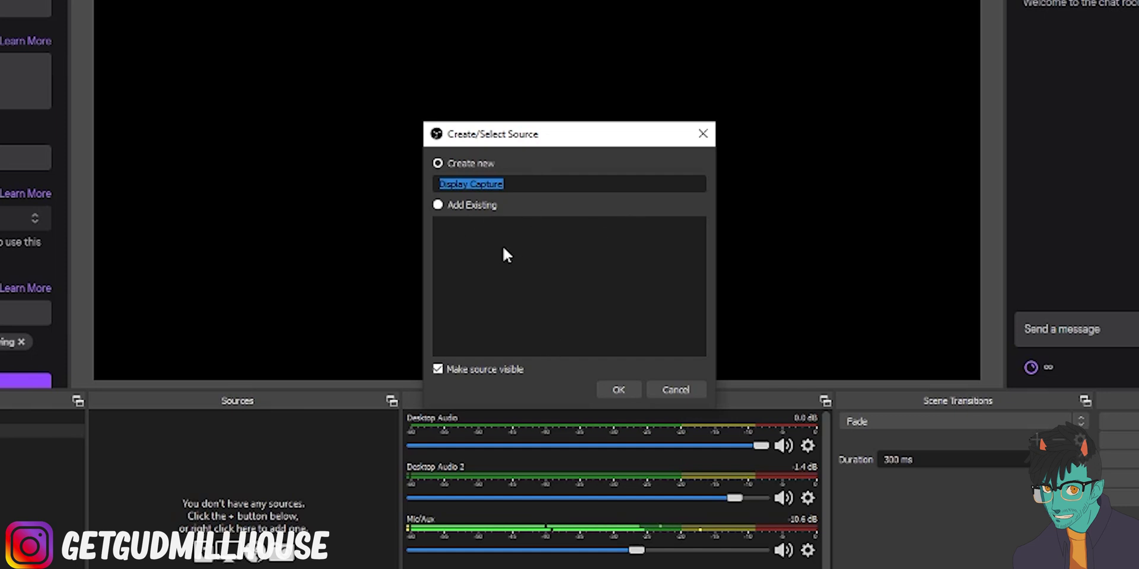
pyautogui.click(629, 389)
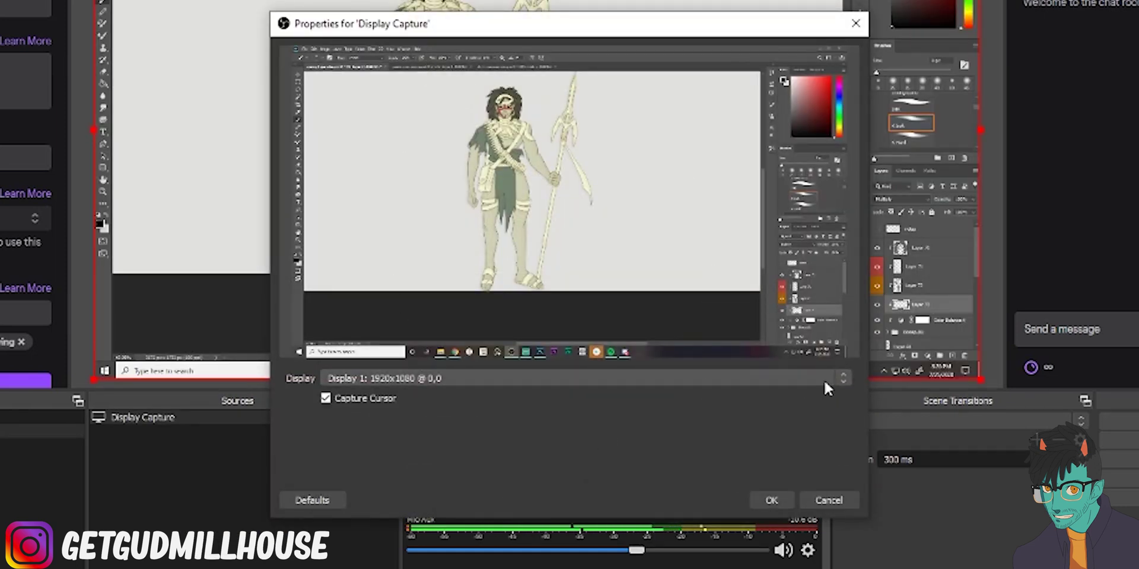
# Set the capture to Display 1, the Photoshop screen, after trying Displays 2 and 3.
pyautogui.click(843, 377)
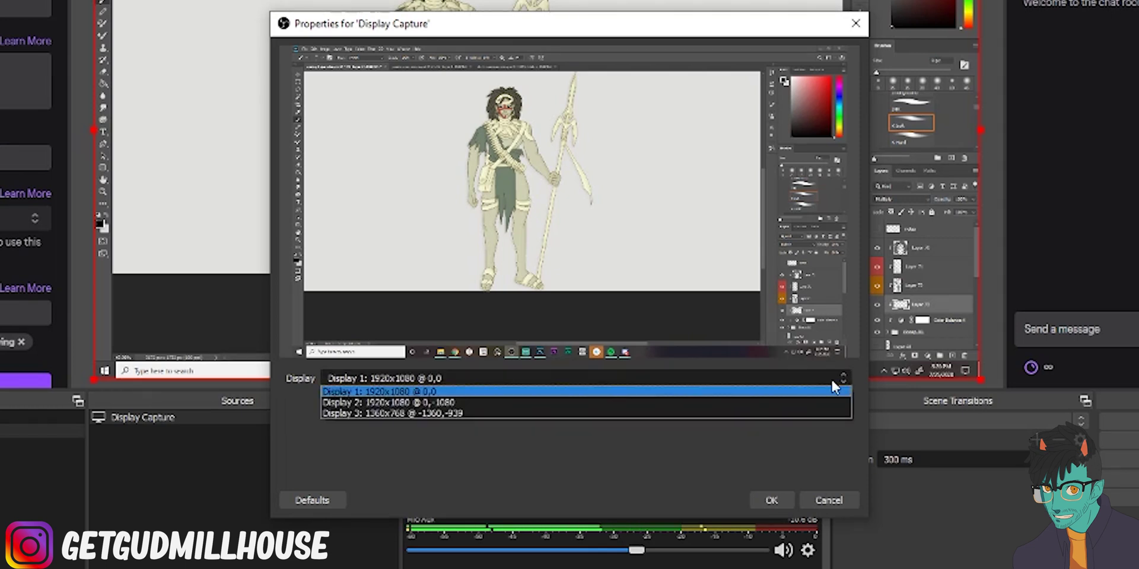
pyautogui.click(508, 402)
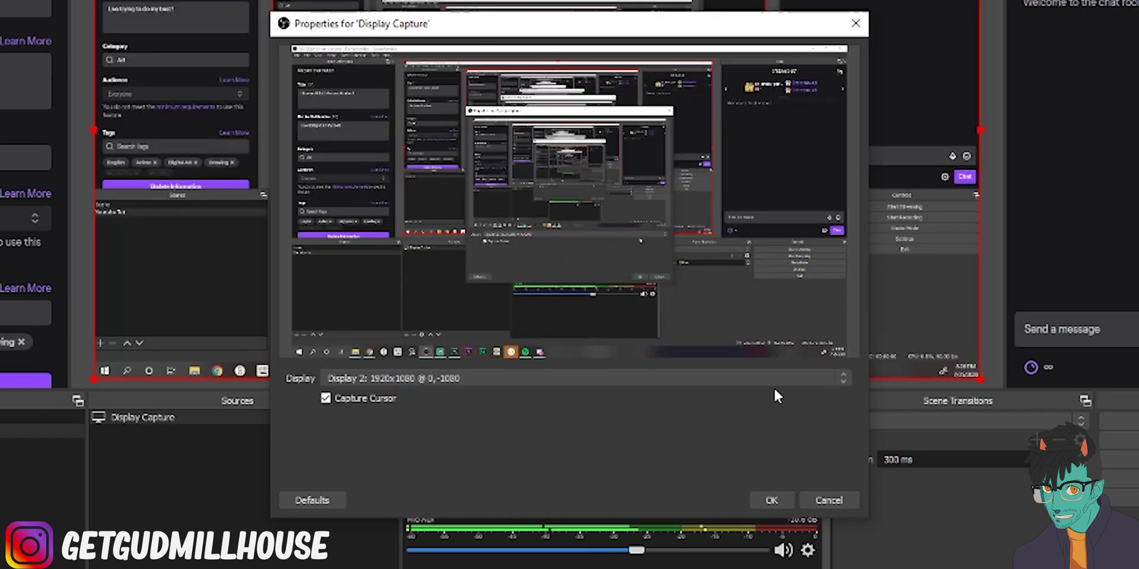
pyautogui.click(841, 378)
pyautogui.click(425, 413)
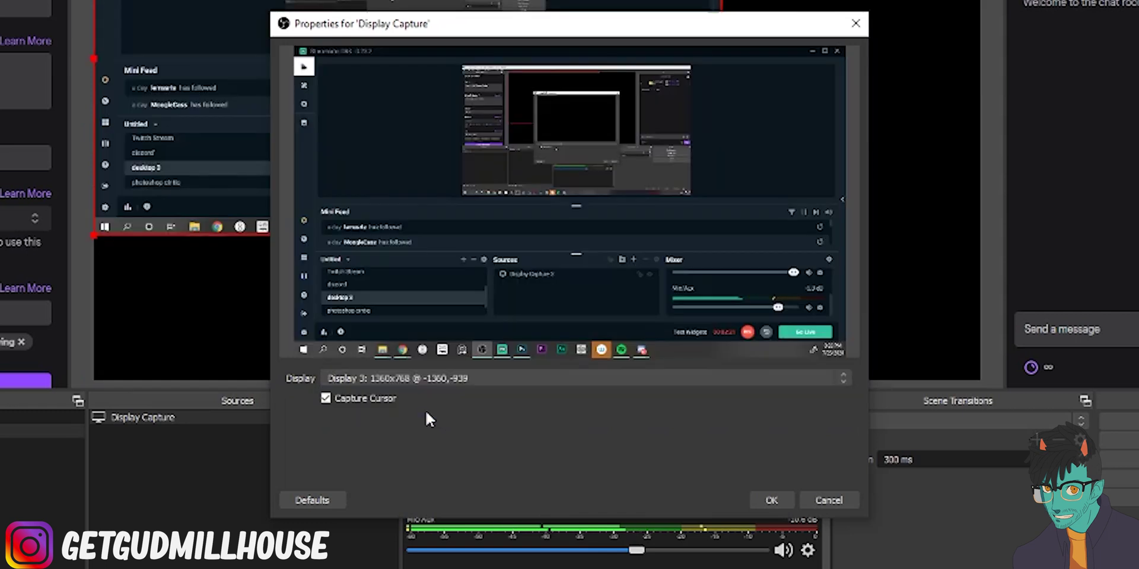
pyautogui.click(842, 378)
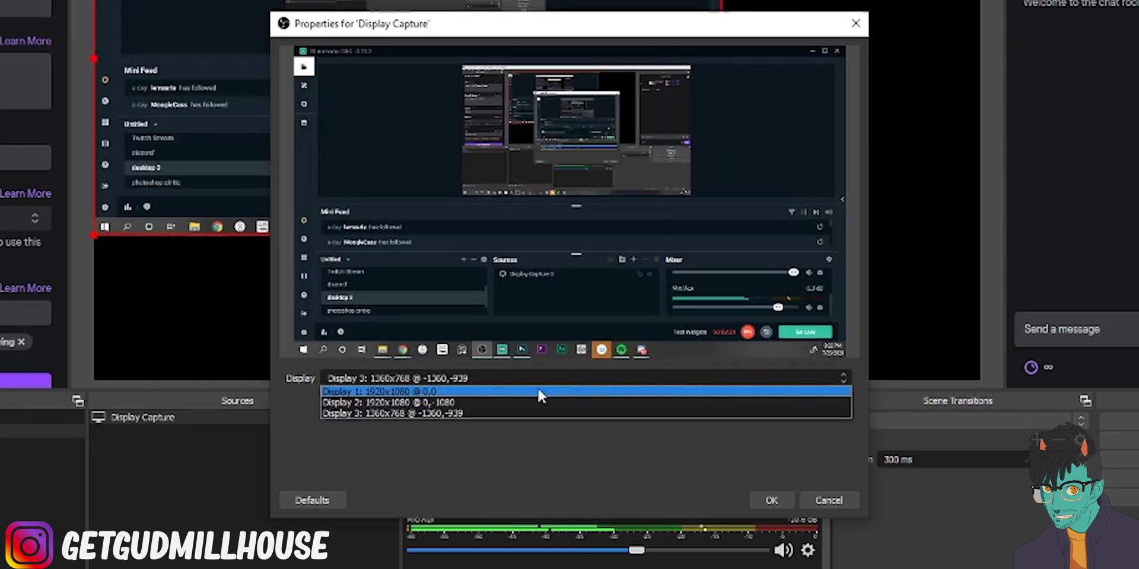
pyautogui.click(500, 392)
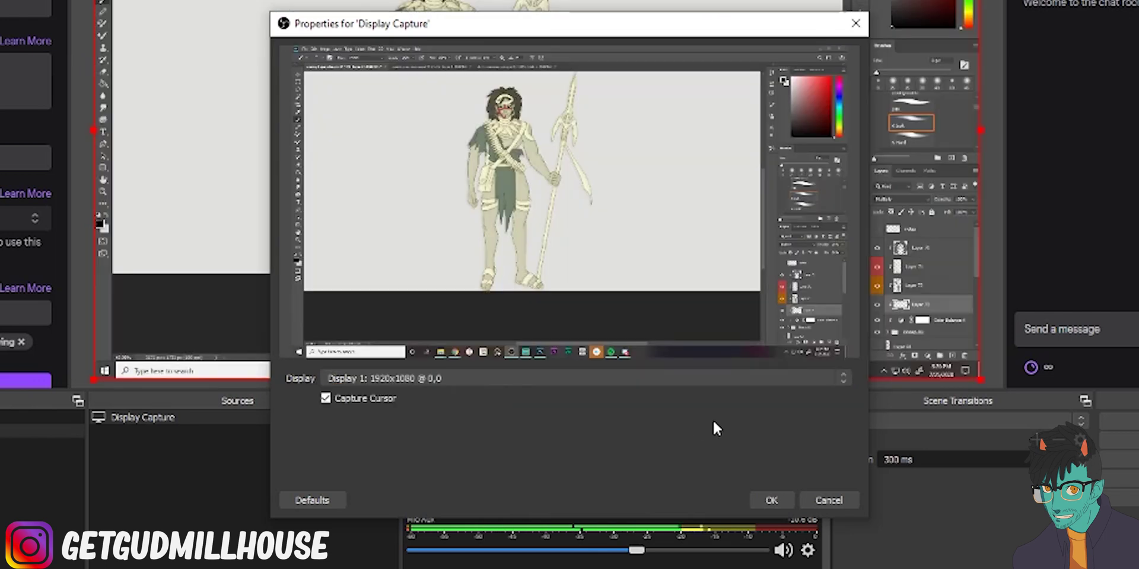
pyautogui.click(770, 501)
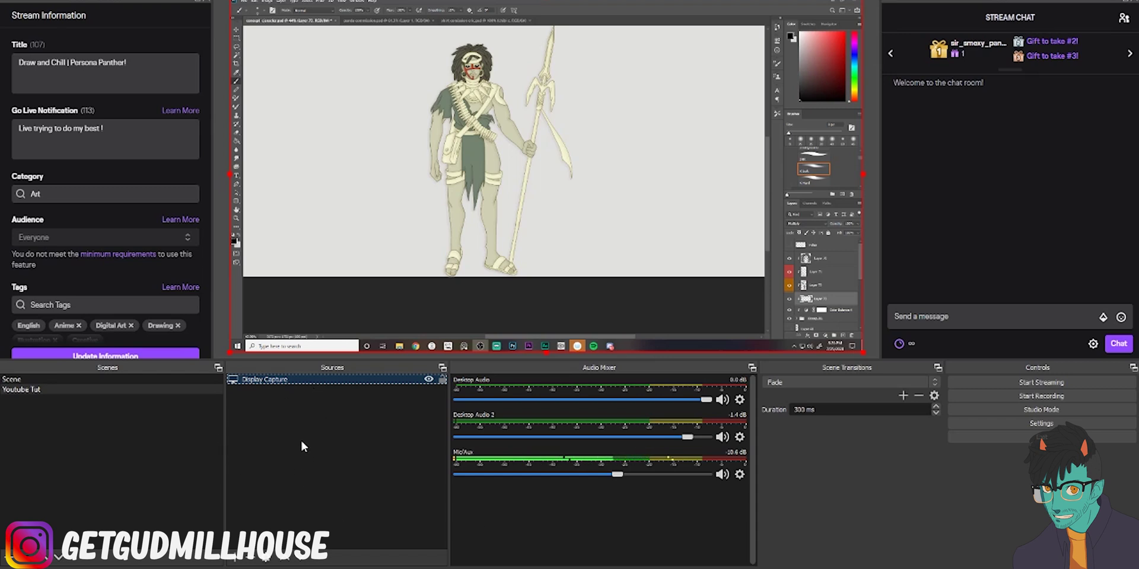
# Add a Browser source, keeping its default name 'Browser'.
pyautogui.rightClick(322, 440)
pyautogui.moveTo(338, 450)
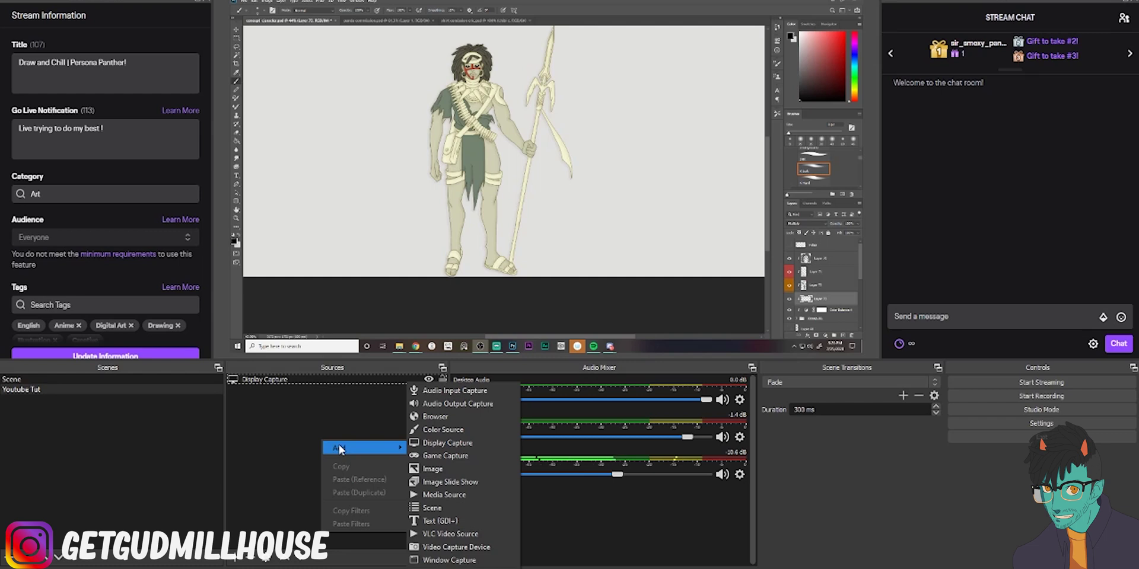
pyautogui.click(451, 418)
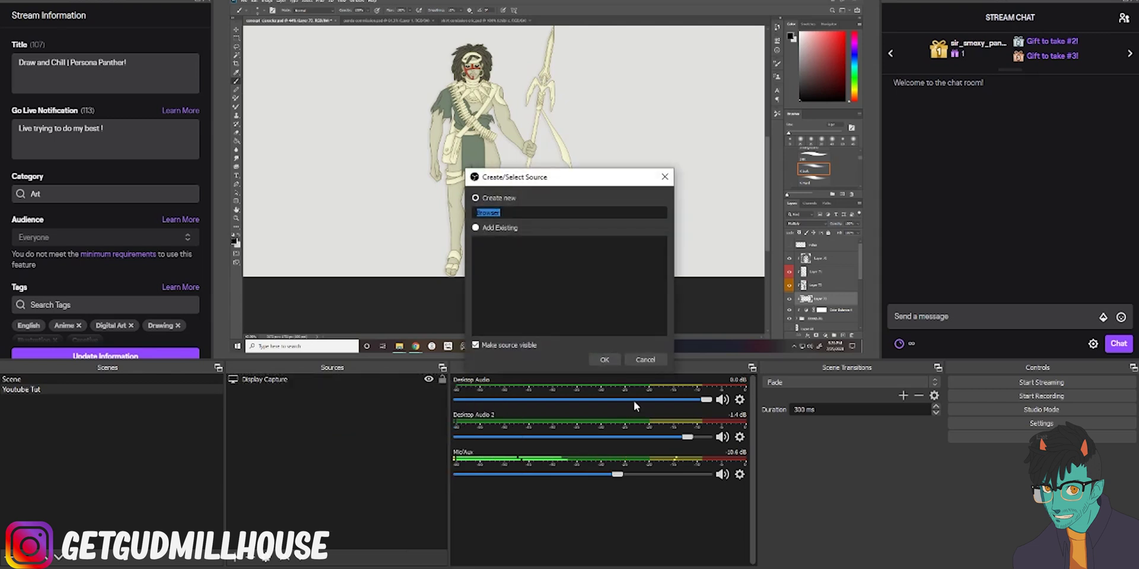
pyautogui.click(605, 360)
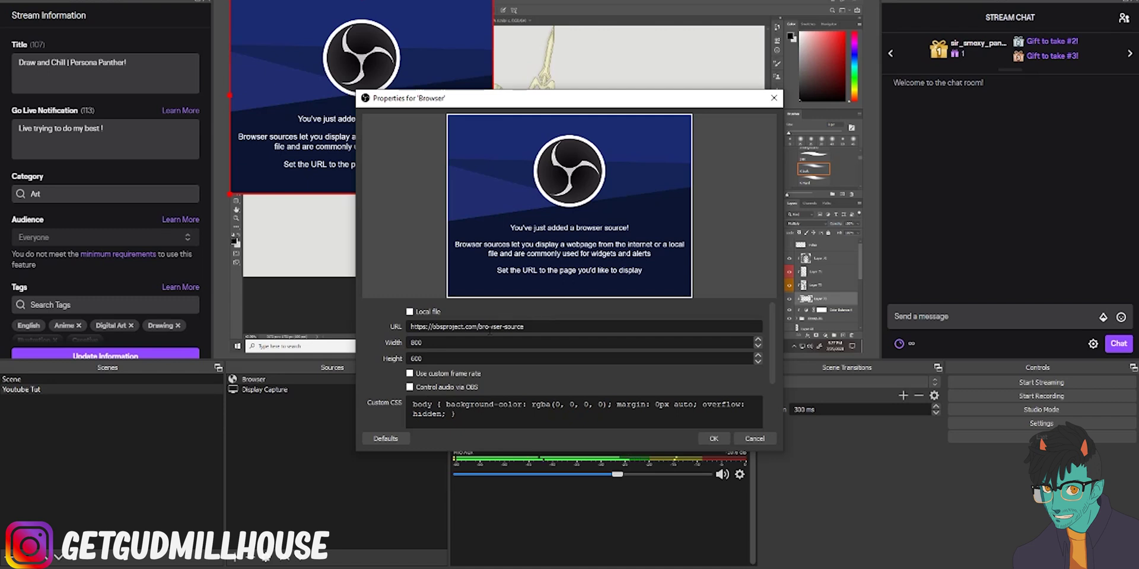
# Replace the browser source's URL with a YouTube video link and confirm.
pyautogui.click(230, 566)
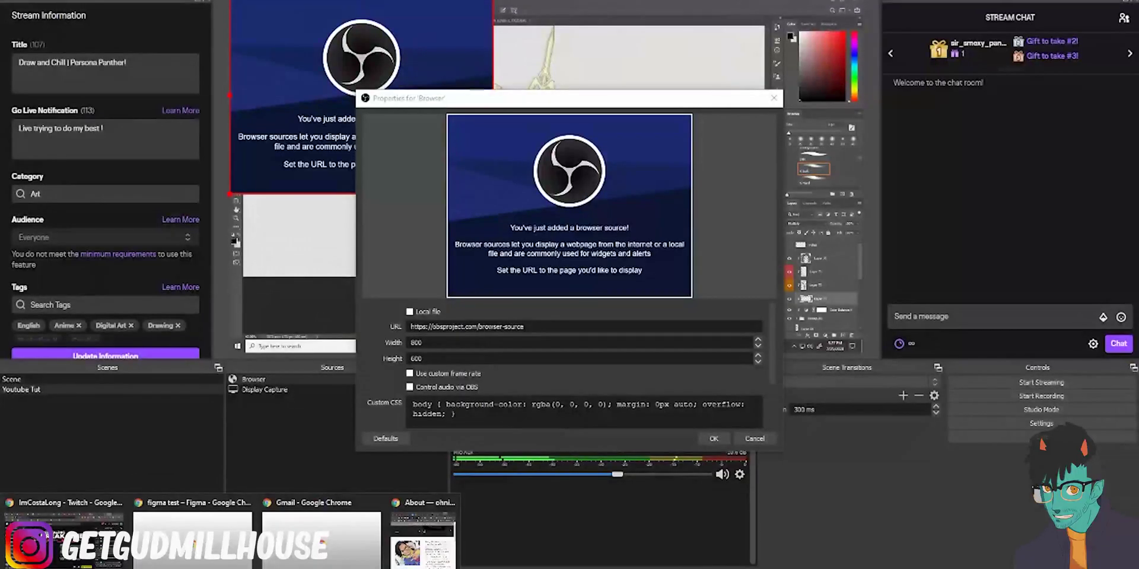
pyautogui.rightClick(158, 562)
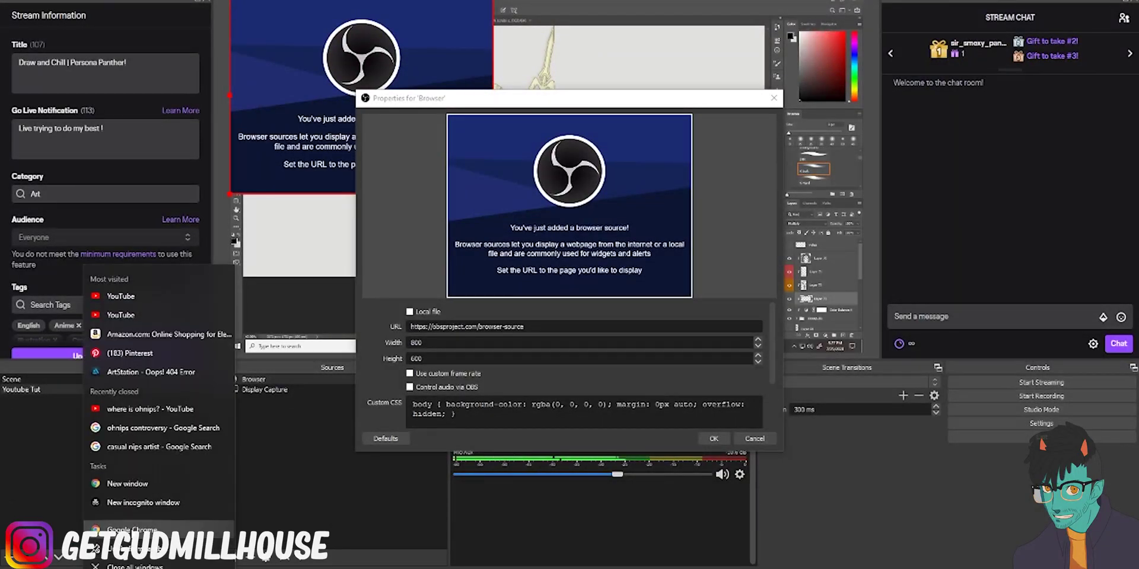
pyautogui.press('Escape')
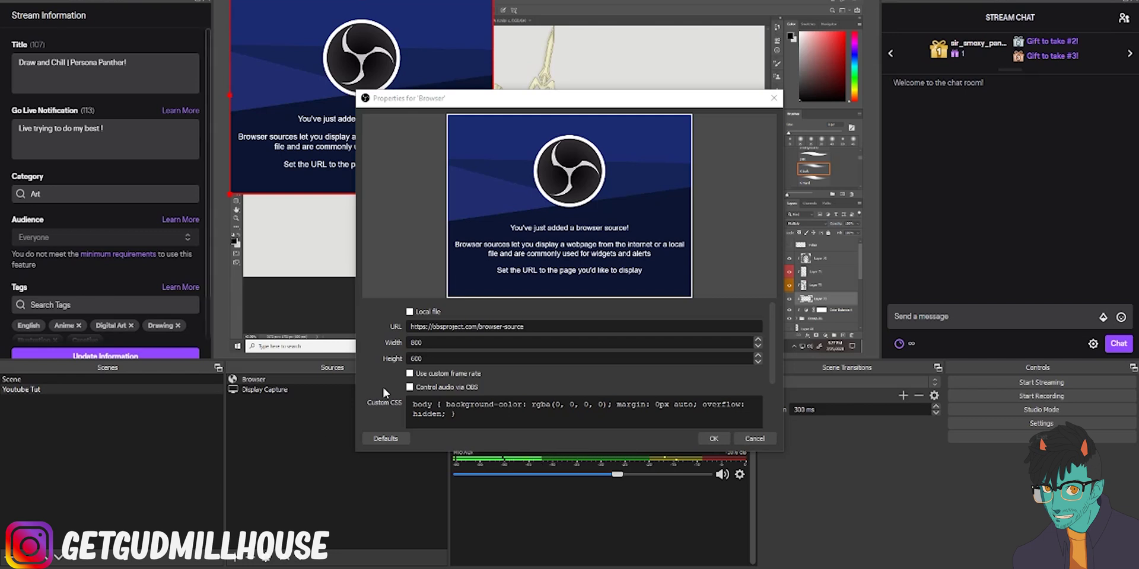
pyautogui.moveTo(523, 327); pyautogui.dragTo(336, 305)
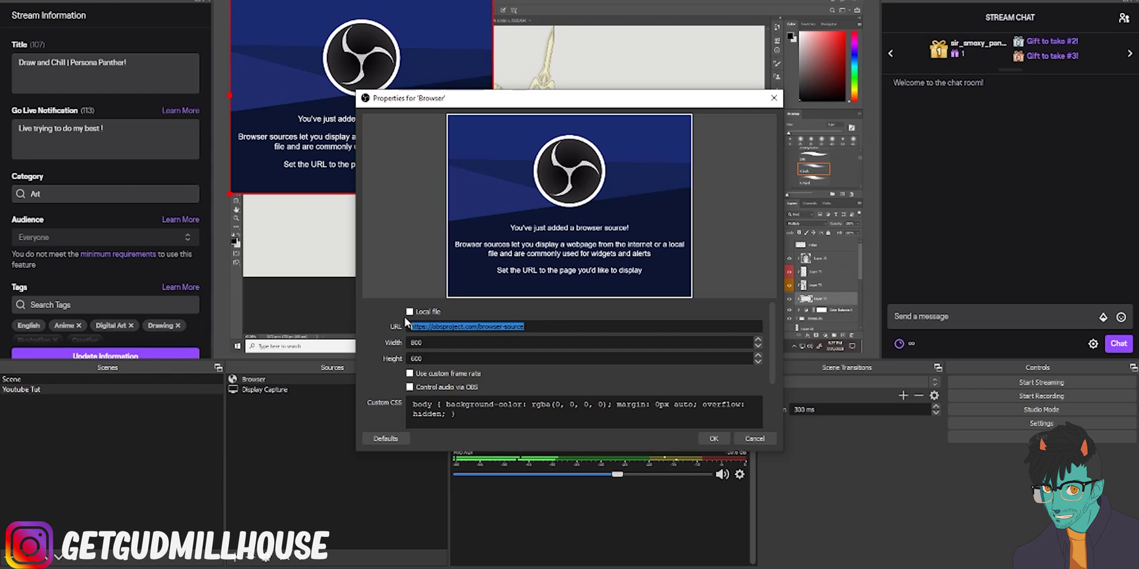
pyautogui.write('https://www.youtube.com/watch?v=5cap5aO49A')
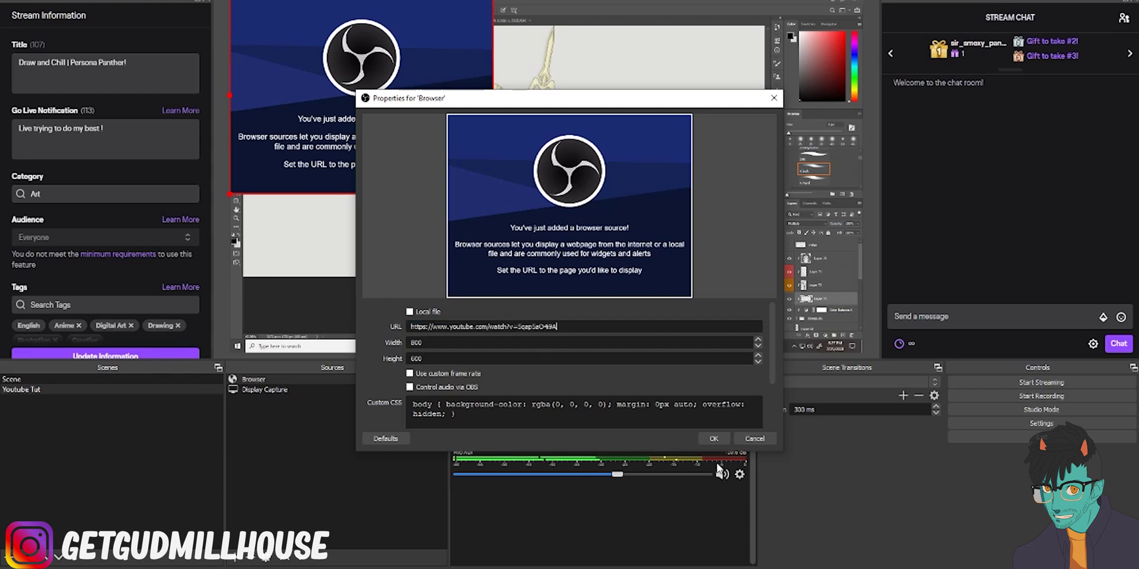
pyautogui.click(712, 440)
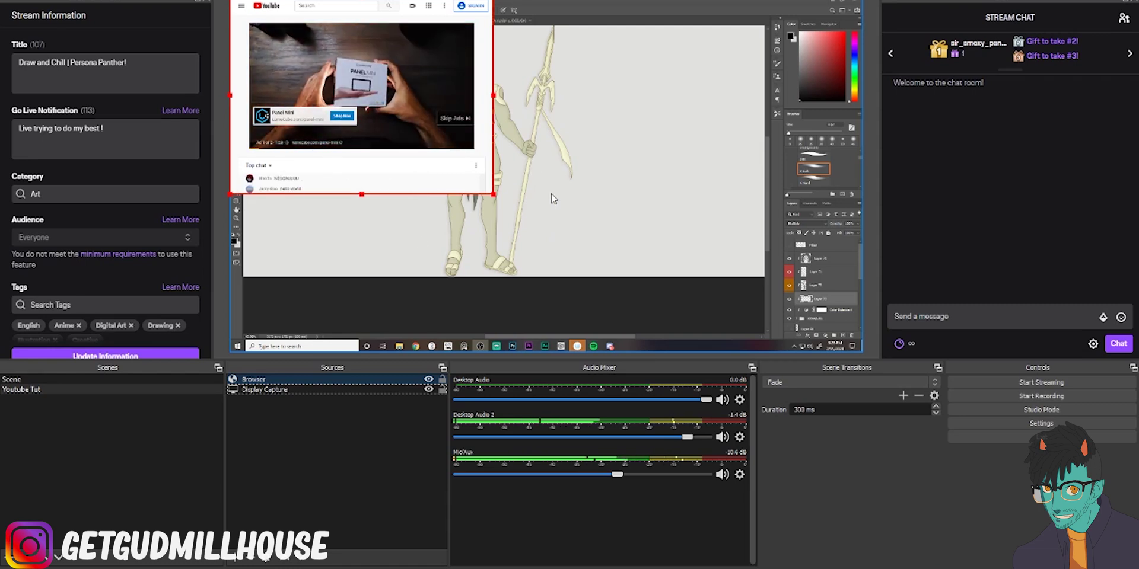
pyautogui.rightClick(414, 160)
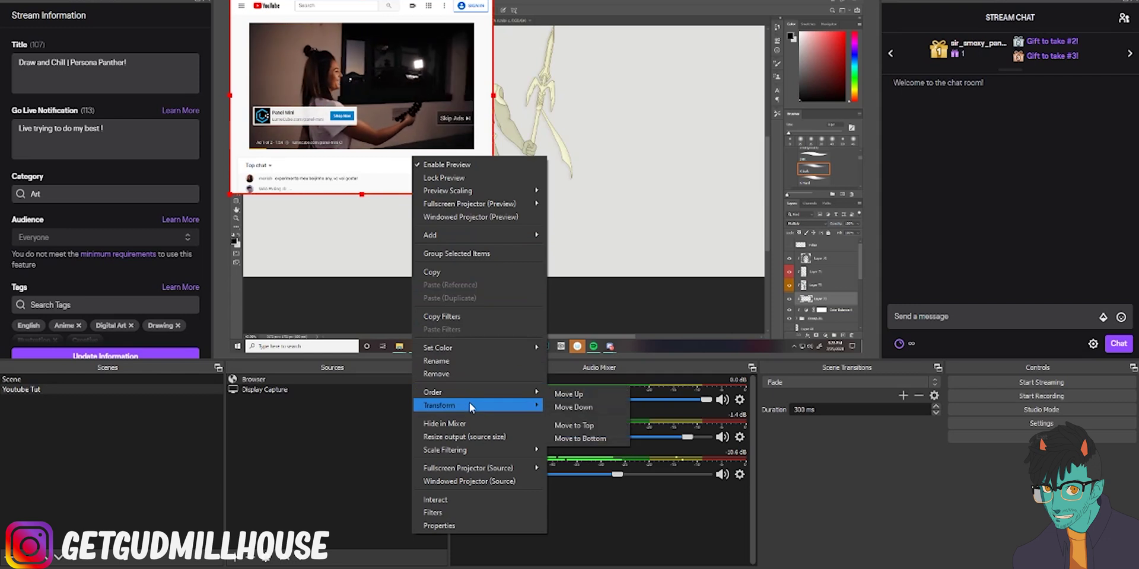
# Interact with the browser page to skip the ad, dismiss the Premium offer and mute the video.
pyautogui.moveTo(468, 404)
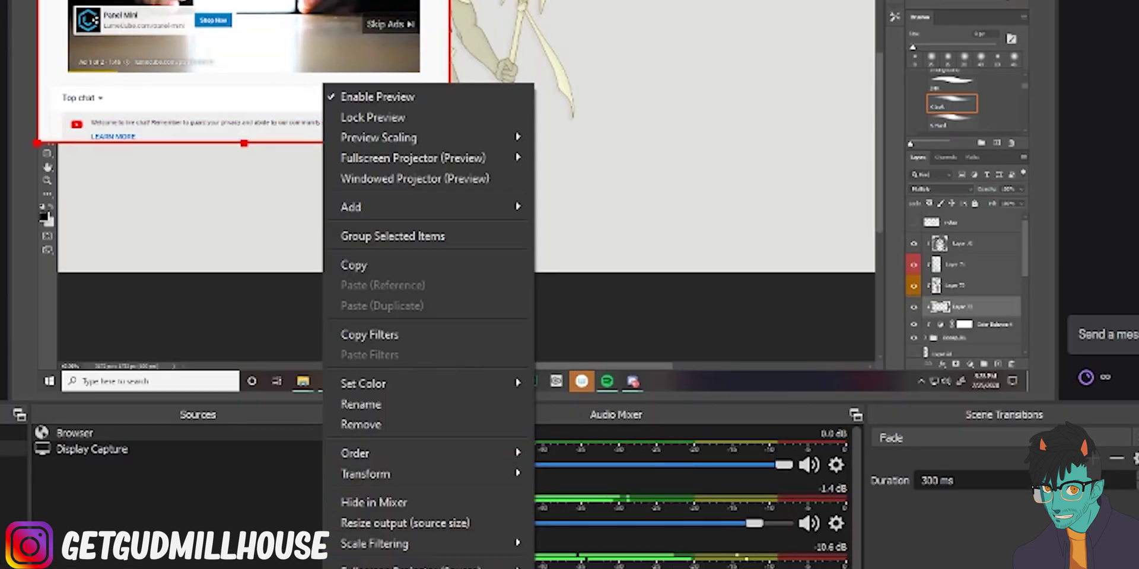
pyautogui.click(435, 500)
pyautogui.click(782, 333)
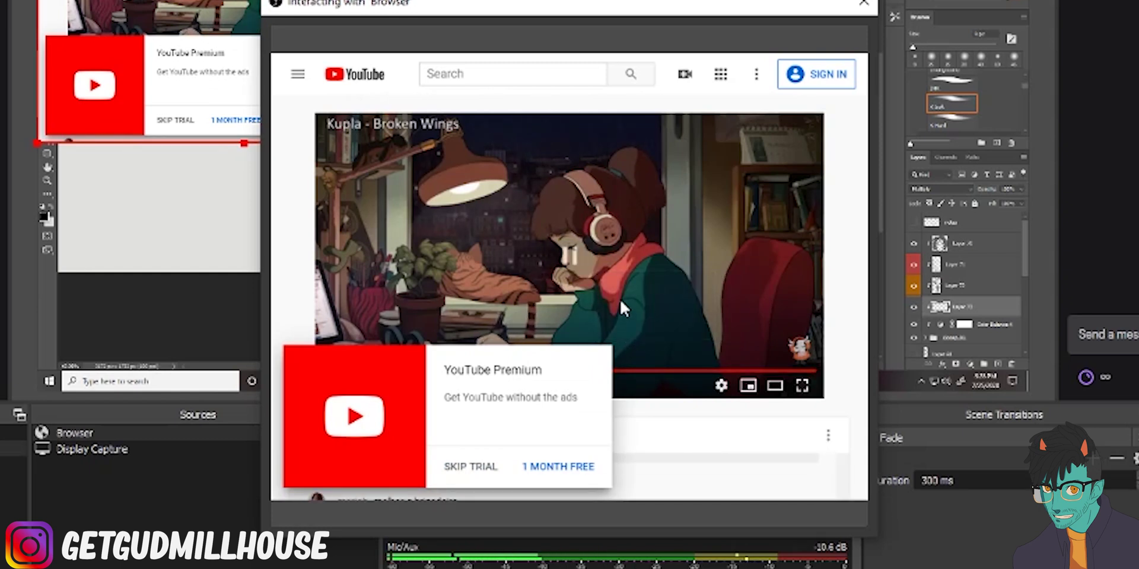
pyautogui.click(468, 468)
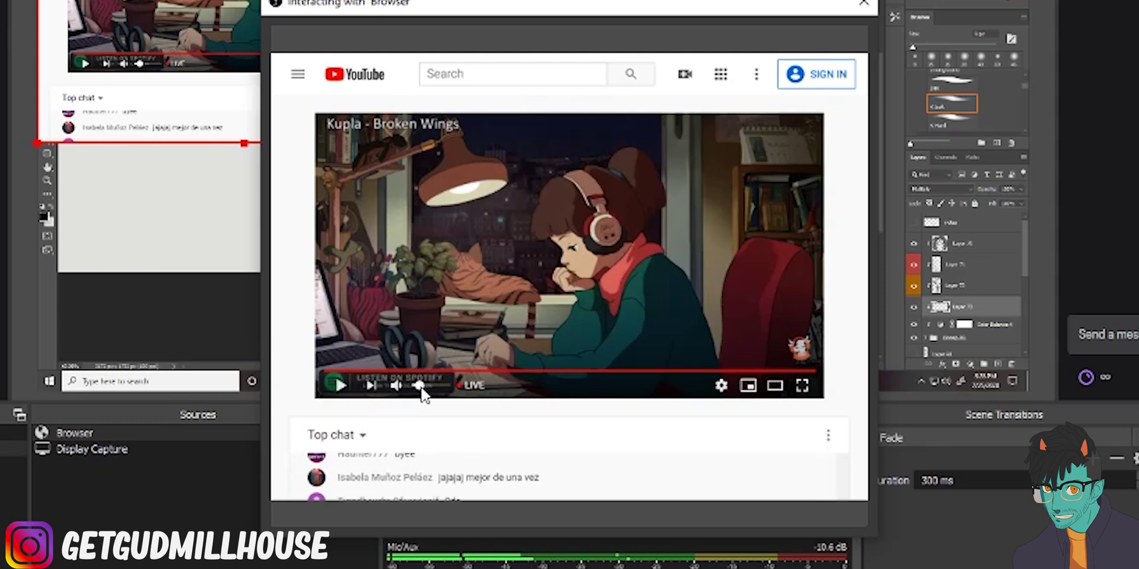
pyautogui.click(420, 386)
pyautogui.moveTo(420, 386); pyautogui.dragTo(419, 390)
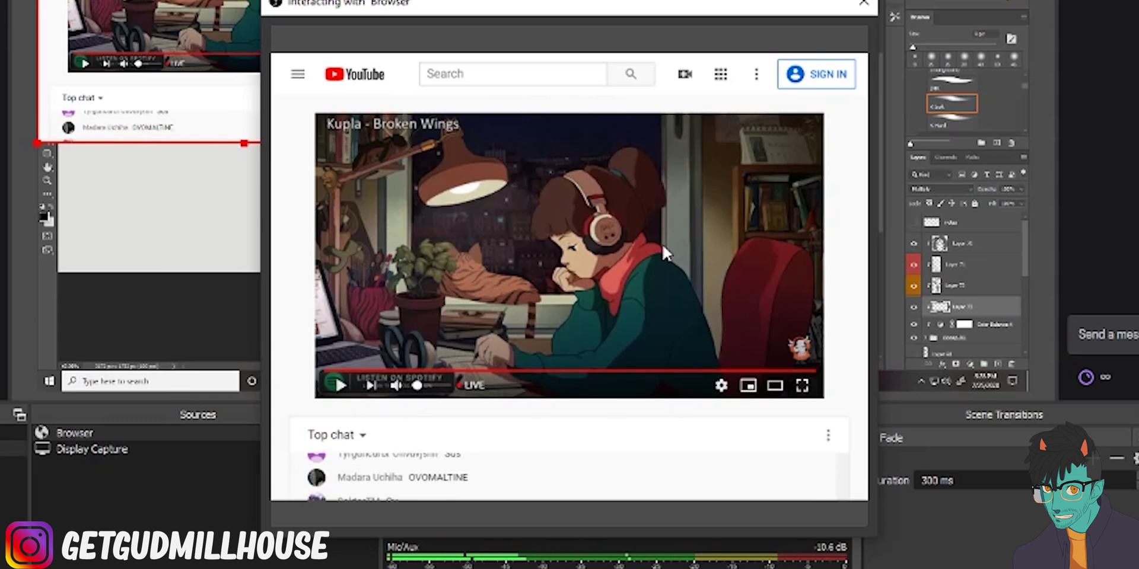
pyautogui.click(864, 3)
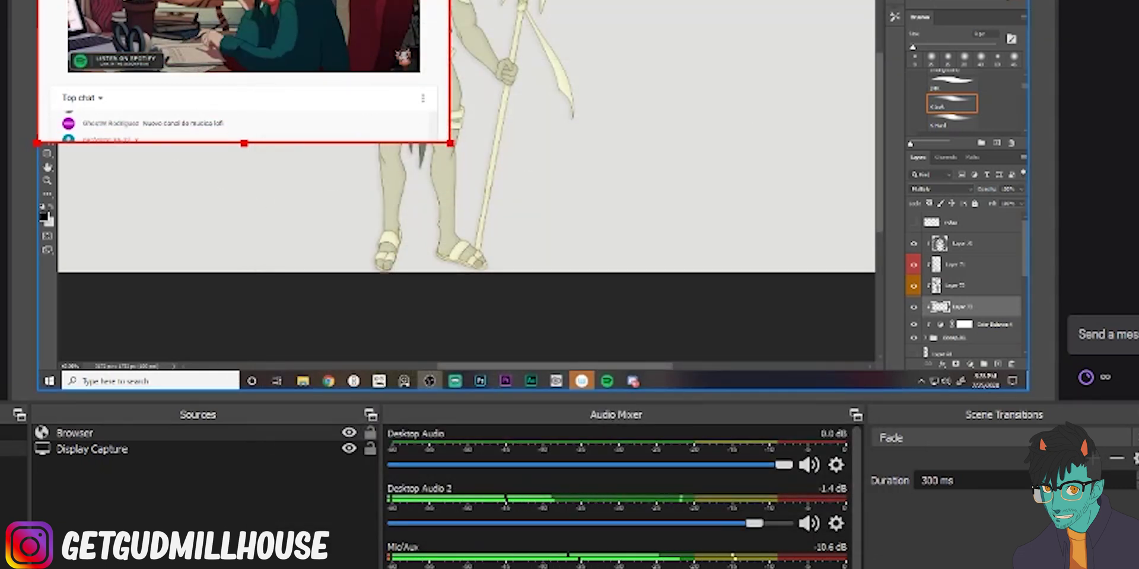
# Keep the display capture at the canvas edge and shrink the YouTube box into the bottom-right corner.
pyautogui.rightClick(249, 27)
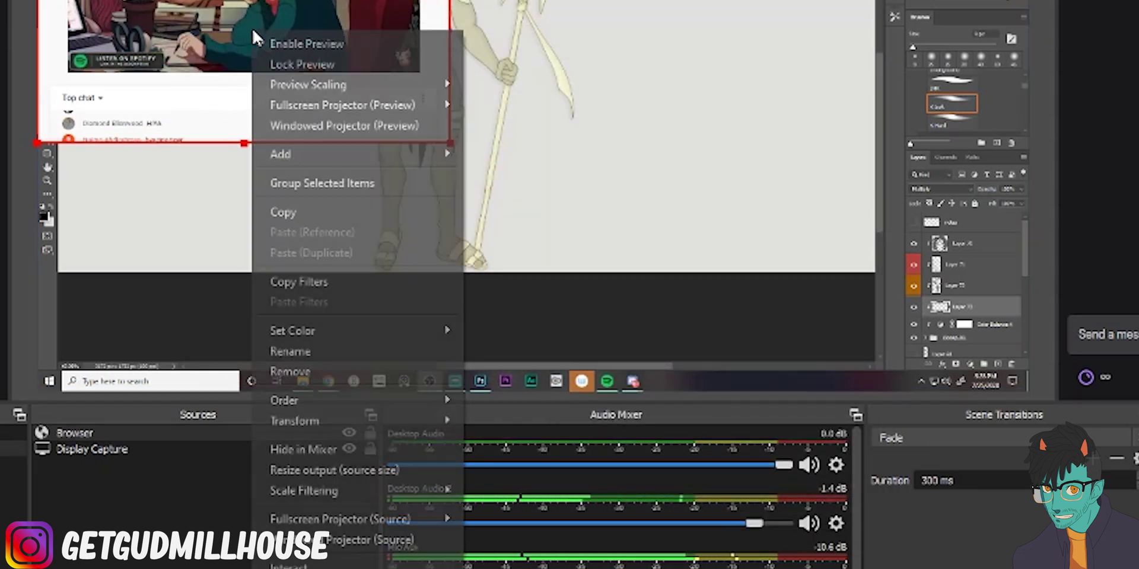
pyautogui.click(177, 109)
pyautogui.moveTo(178, 110); pyautogui.dragTo(203, 132)
pyautogui.hotkey('ctrl', 'r')
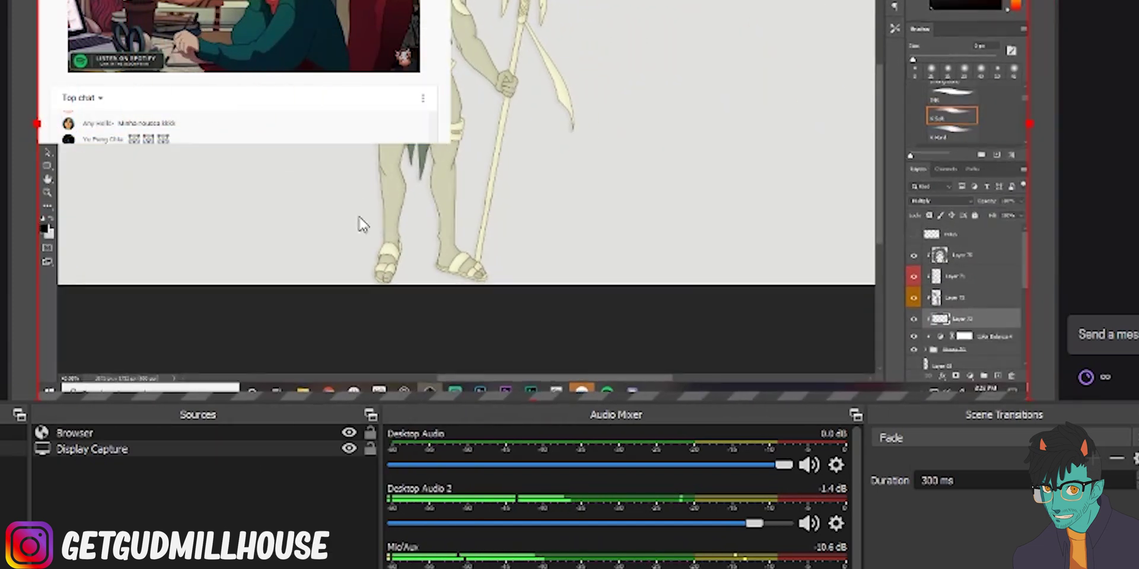
pyautogui.click(241, 80)
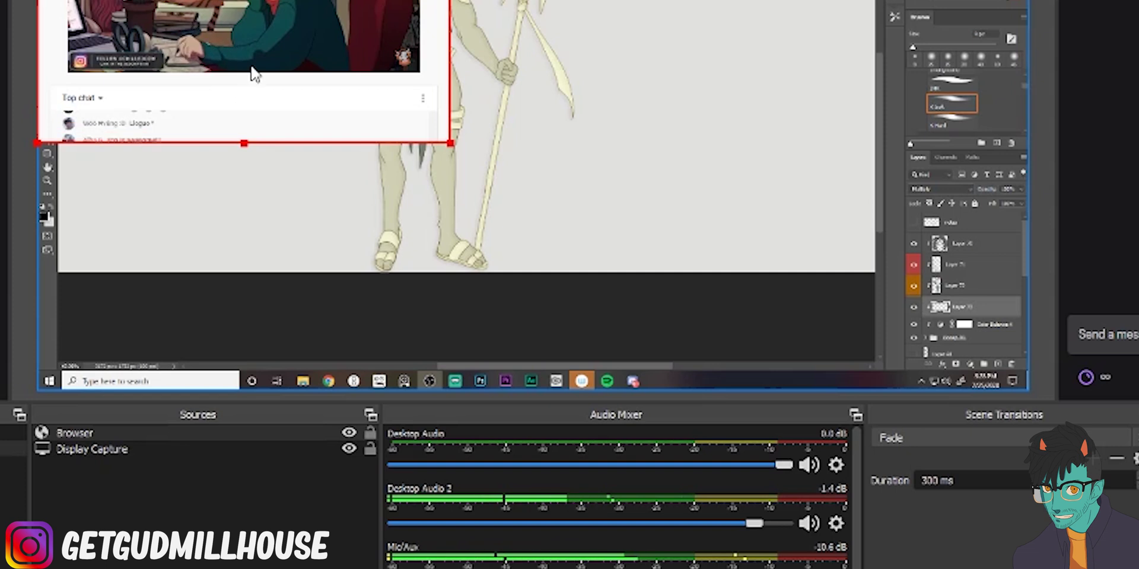
pyautogui.moveTo(242, 80); pyautogui.dragTo(827, 316)
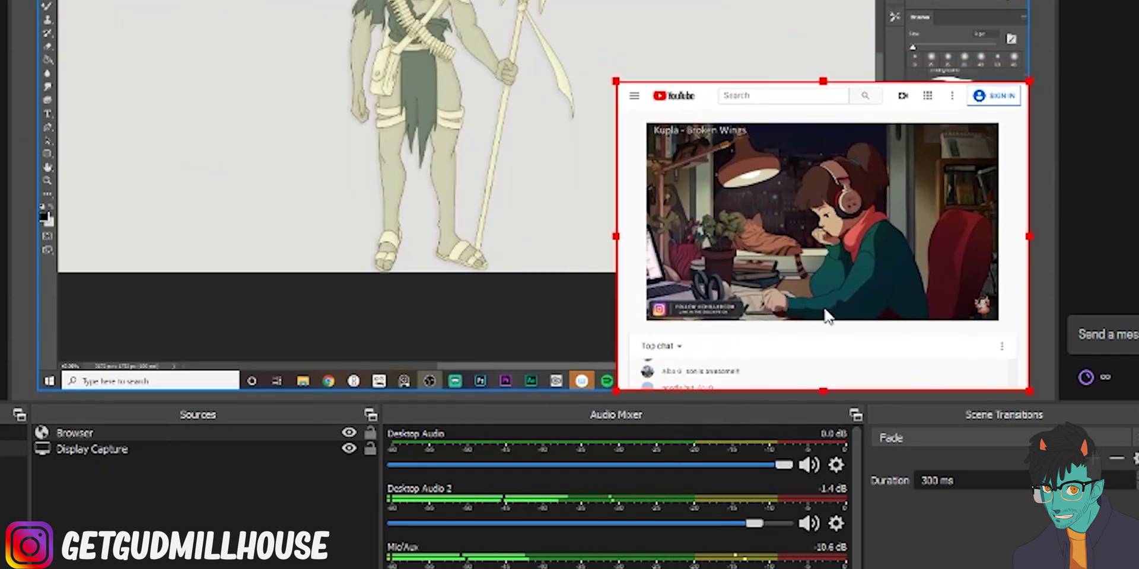
pyautogui.moveTo(617, 83); pyautogui.dragTo(931, 282)
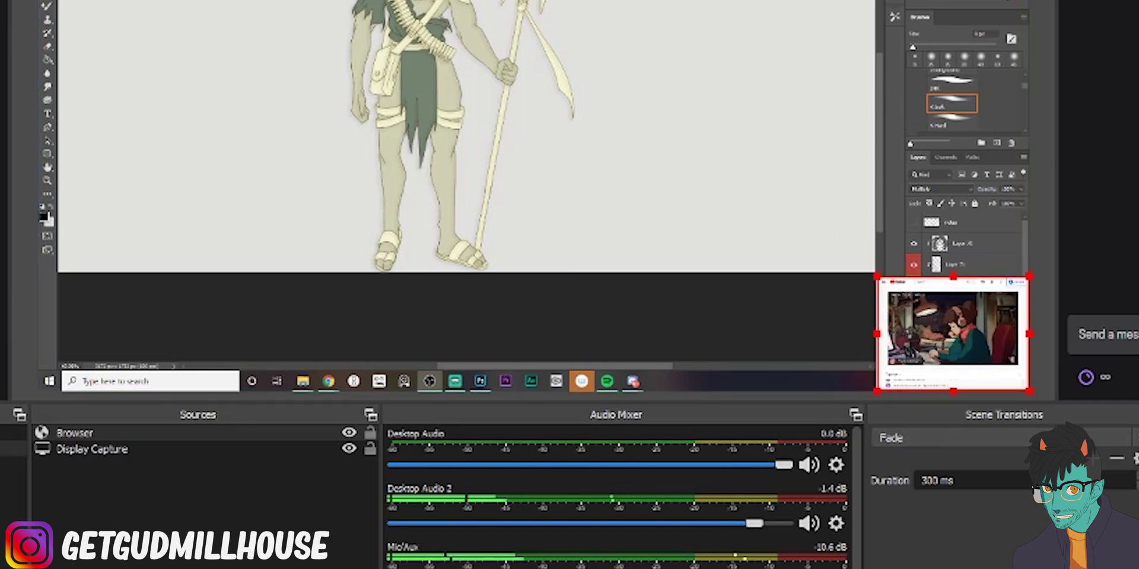
# Use Interact to switch the YouTube video to full-screen inside the browser source.
pyautogui.rightClick(949, 385)
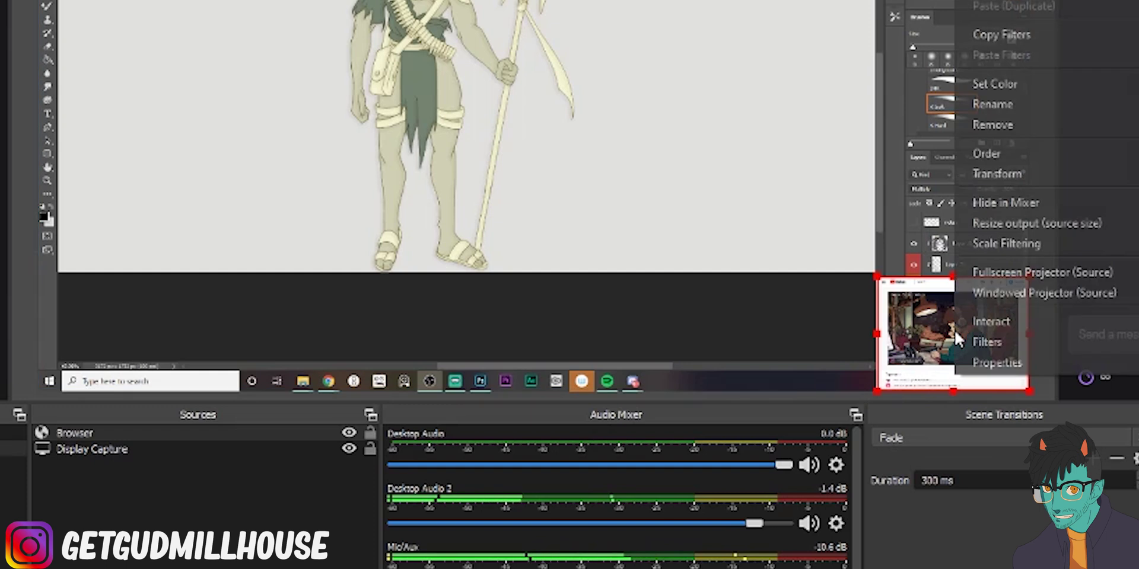
pyautogui.click(1021, 321)
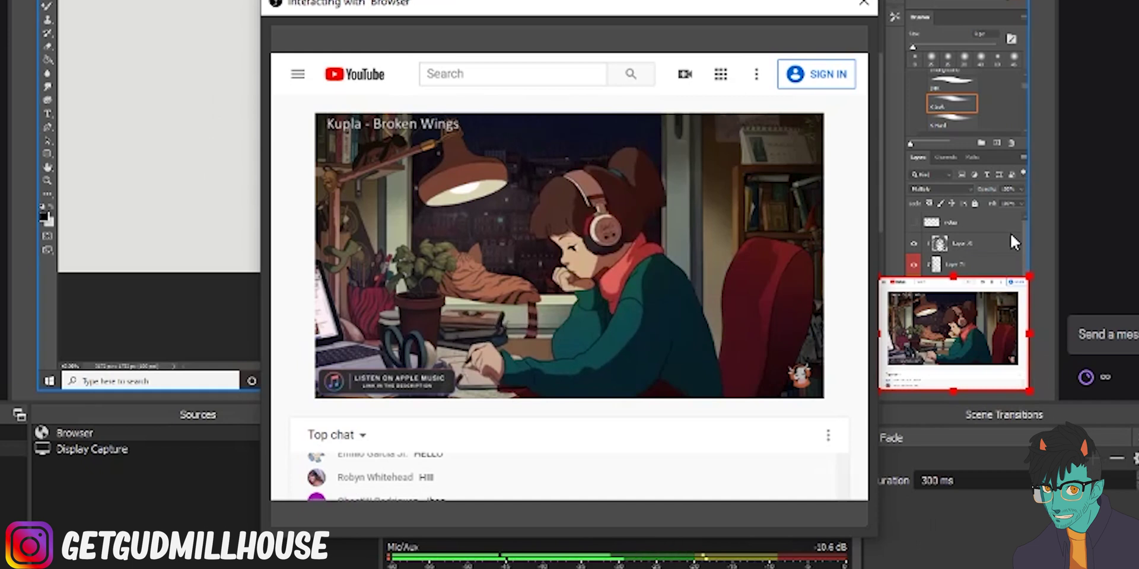
pyautogui.moveTo(794, 357)
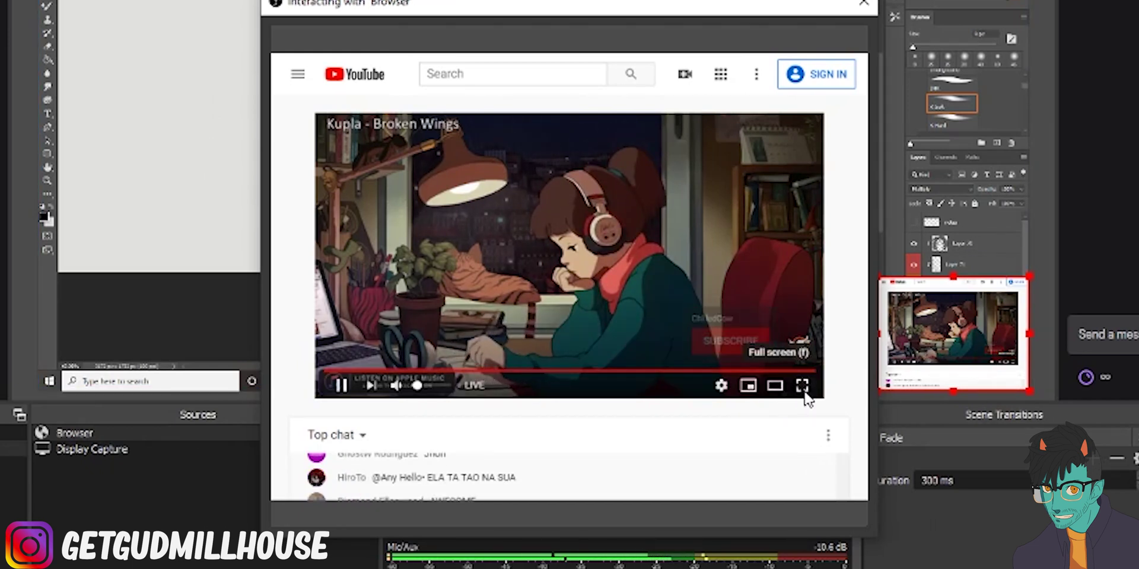
pyautogui.click(802, 386)
pyautogui.click(858, 5)
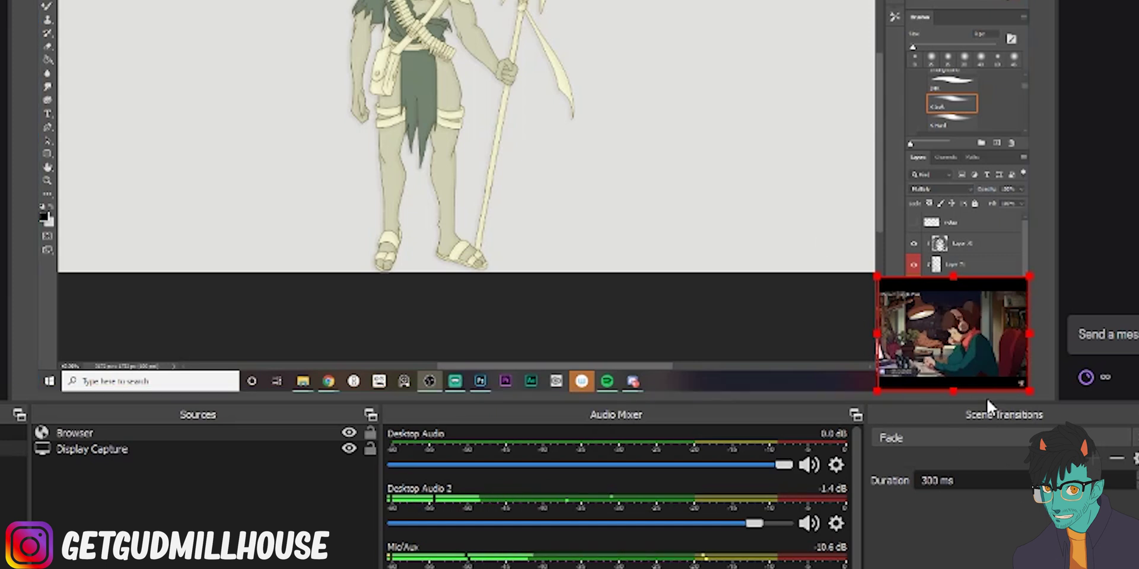
pyautogui.rightClick(966, 331)
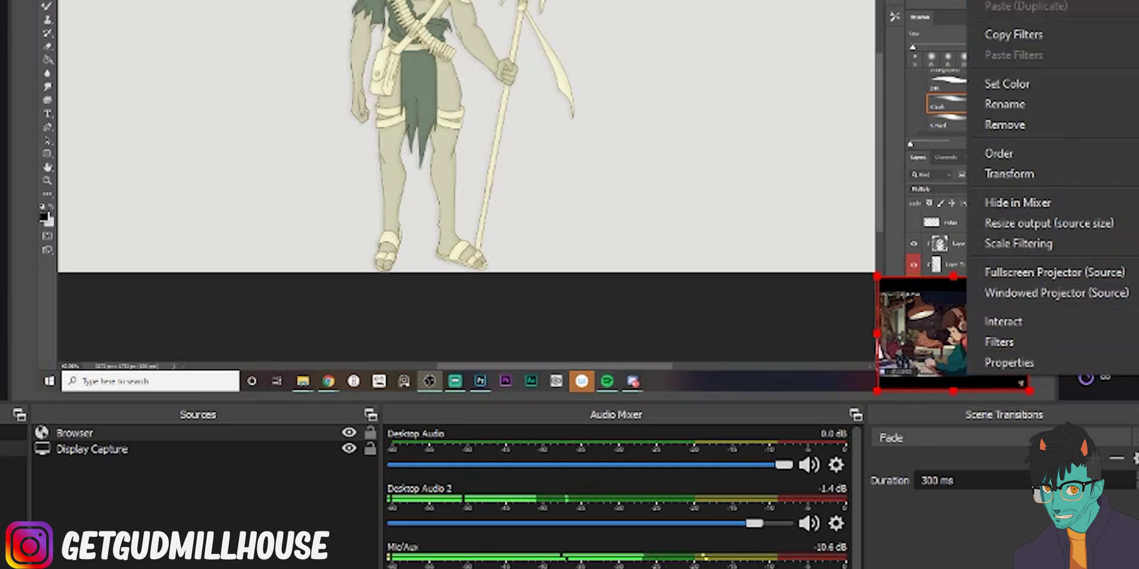
# Hide the Browser source with its eye icon, then deselect all sources.
pyautogui.click(863, 366)
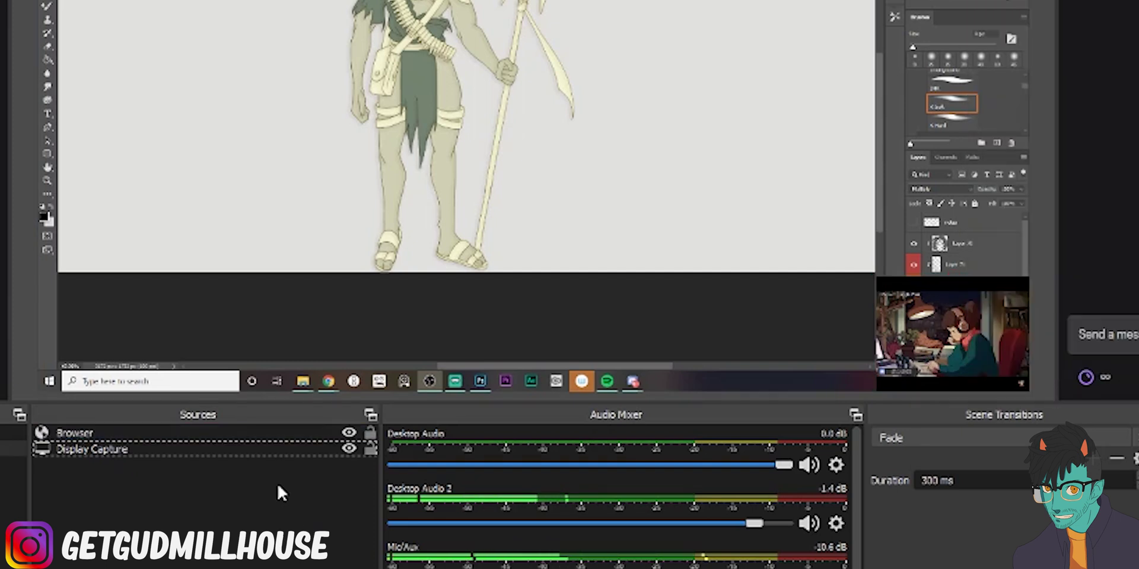
pyautogui.click(144, 448)
pyautogui.click(163, 434)
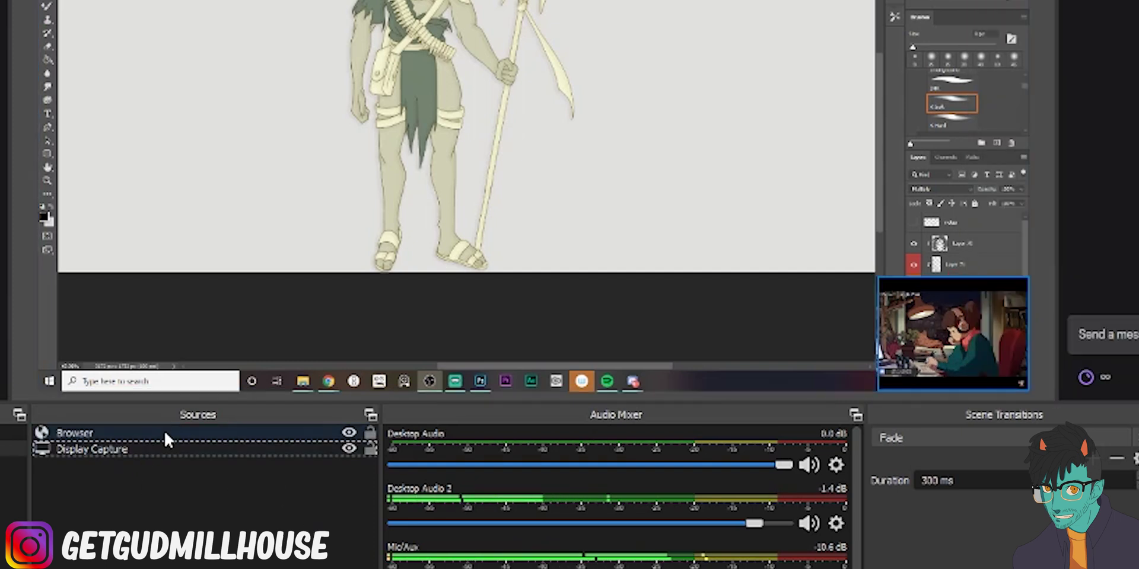
pyautogui.click(348, 434)
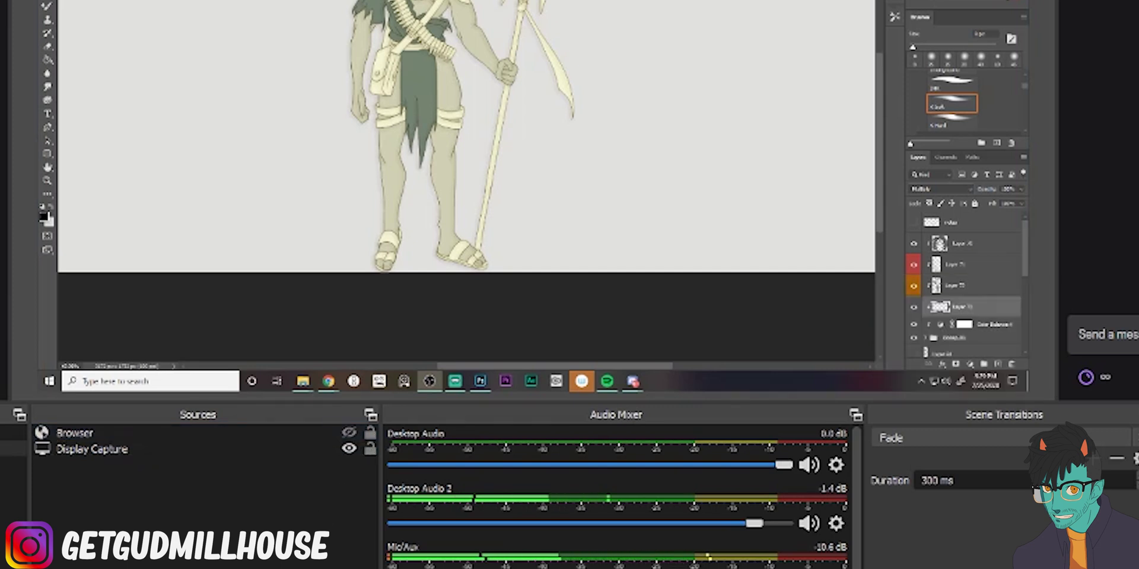
pyautogui.click(247, 71)
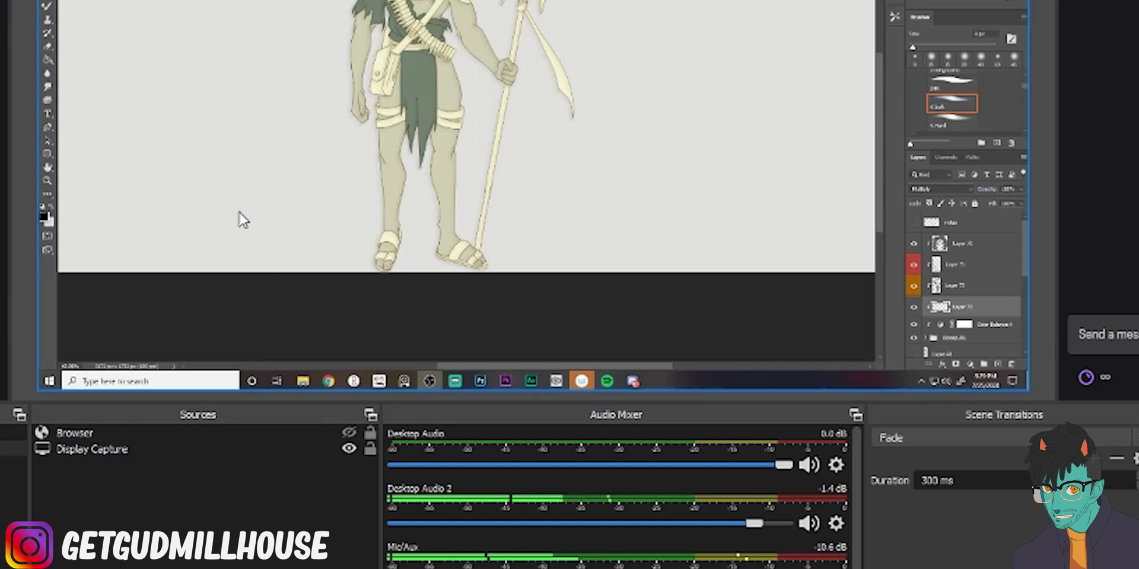
pyautogui.click(107, 433)
pyautogui.click(58, 450)
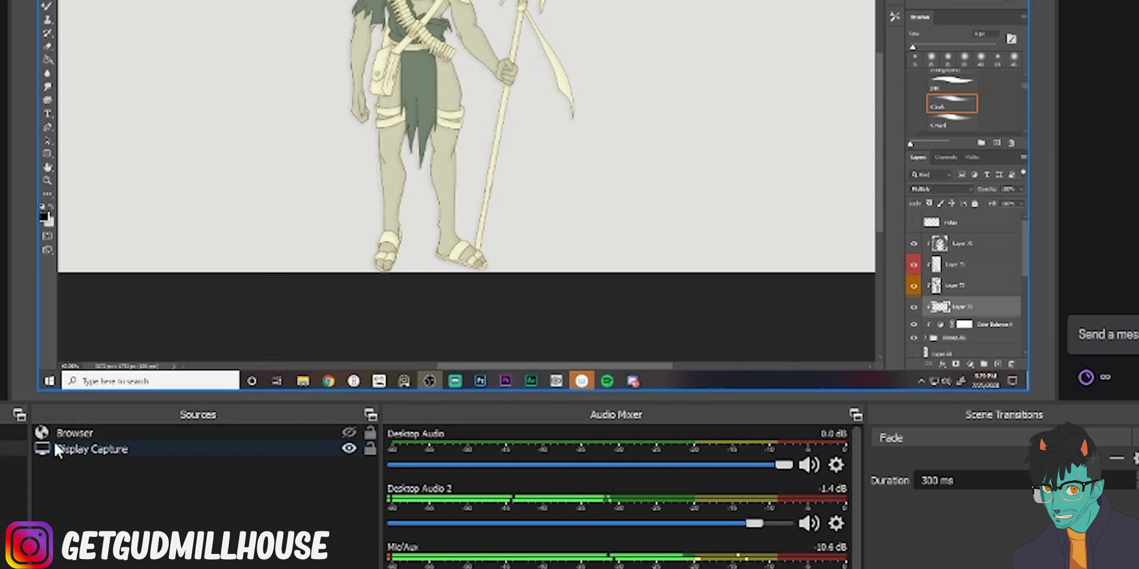
pyautogui.click(33, 479)
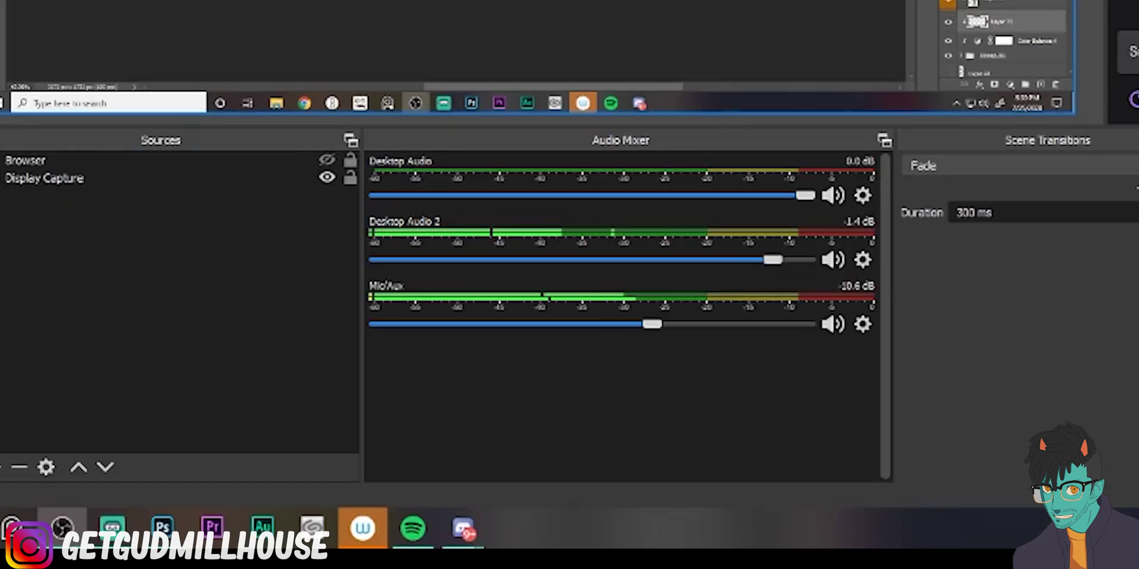
# Add a Video Capture Device webcam source with its default settings.
pyautogui.rightClick(46, 218)
pyautogui.moveTo(95, 233)
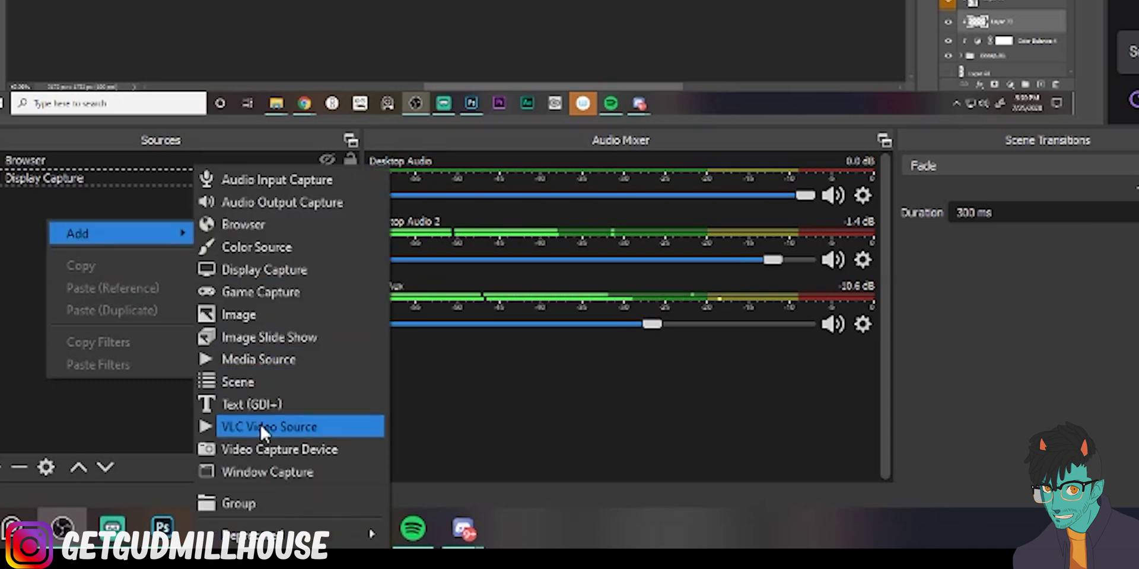
pyautogui.click(291, 456)
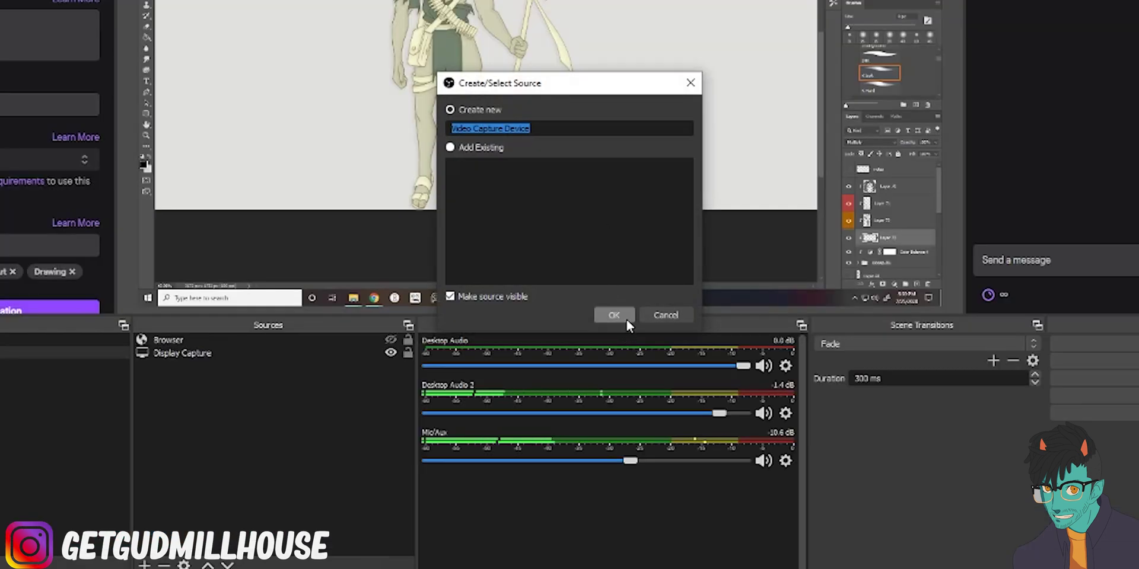
pyautogui.click(625, 316)
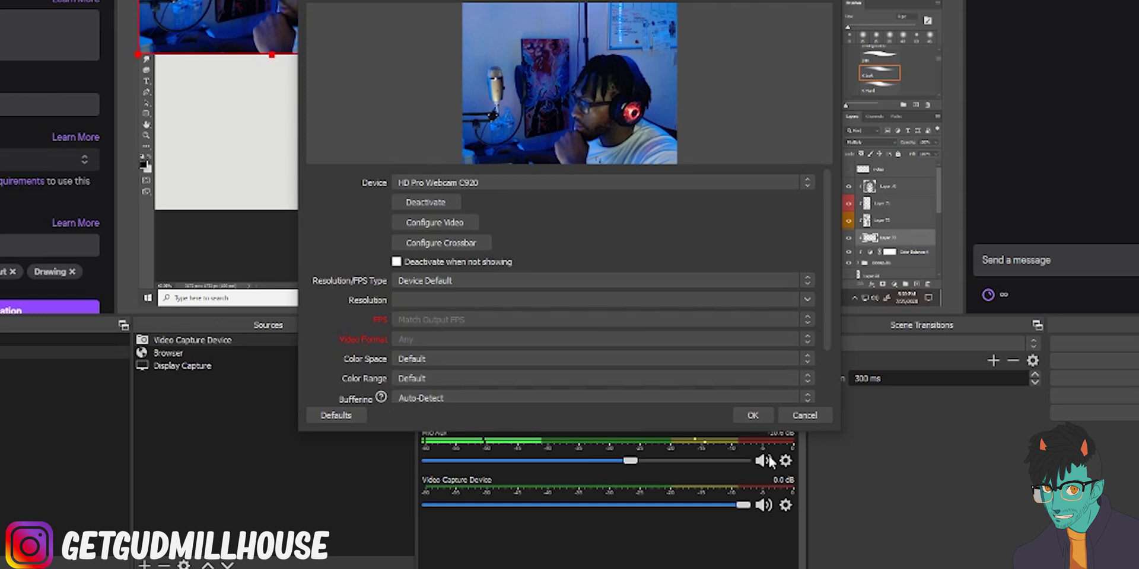
pyautogui.click(759, 416)
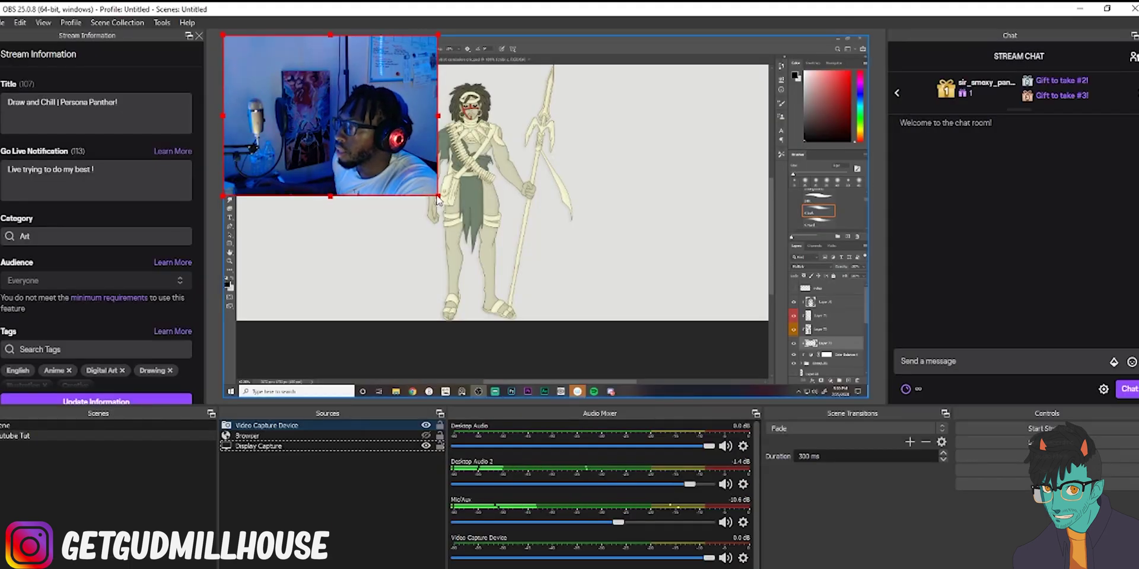
# Shrink the webcam feed into the canvas's top-left corner.
pyautogui.moveTo(437, 195); pyautogui.dragTo(325, 113)
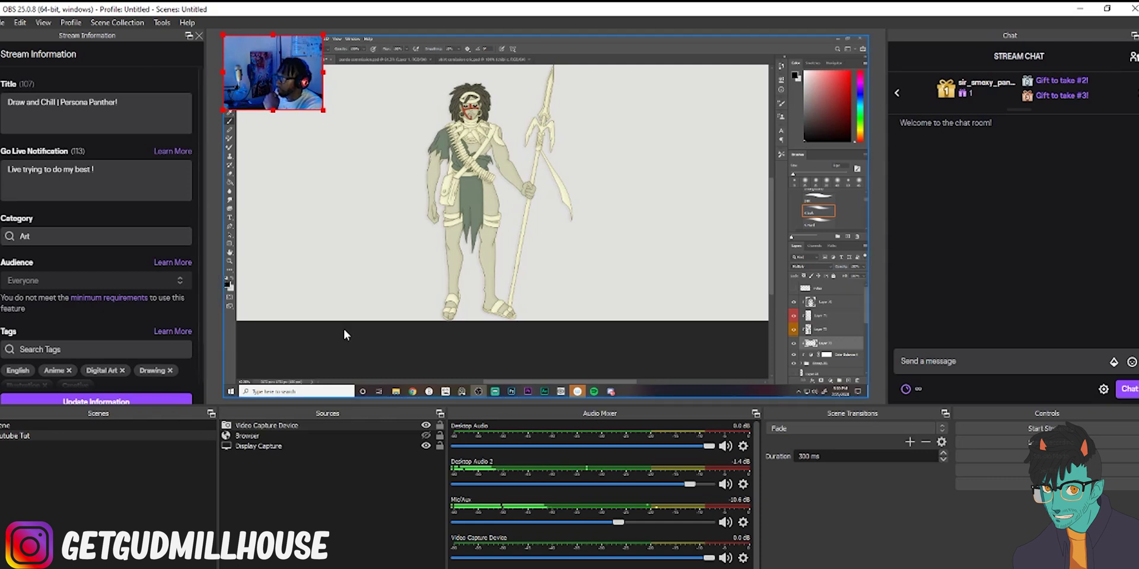
pyautogui.click(326, 355)
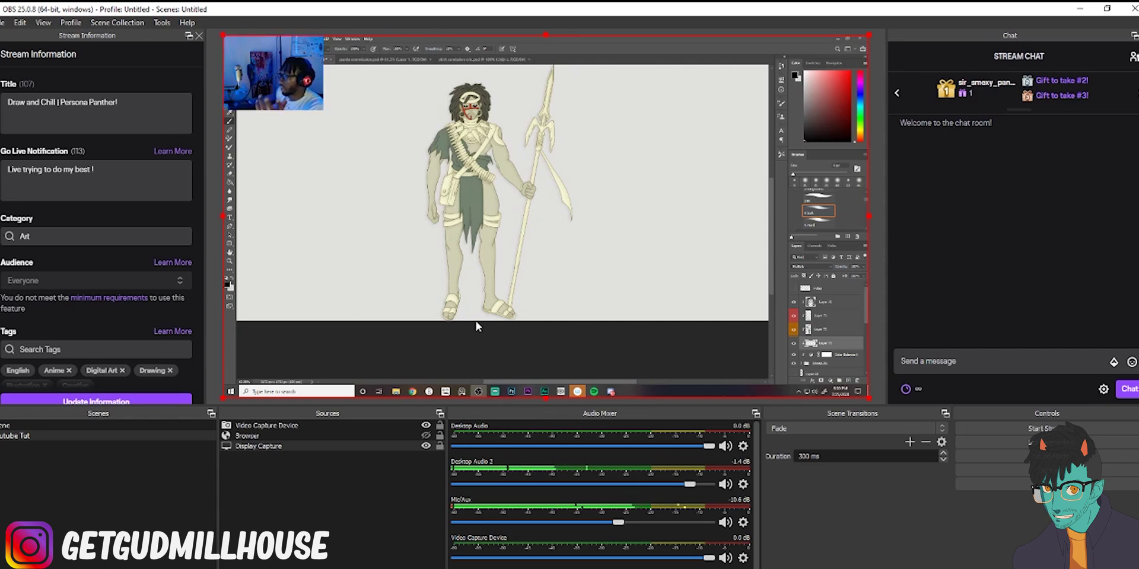
pyautogui.rightClick(268, 496)
# Add an Image source loading the Twitch overlay PNG from This PC.
pyautogui.moveTo(291, 507)
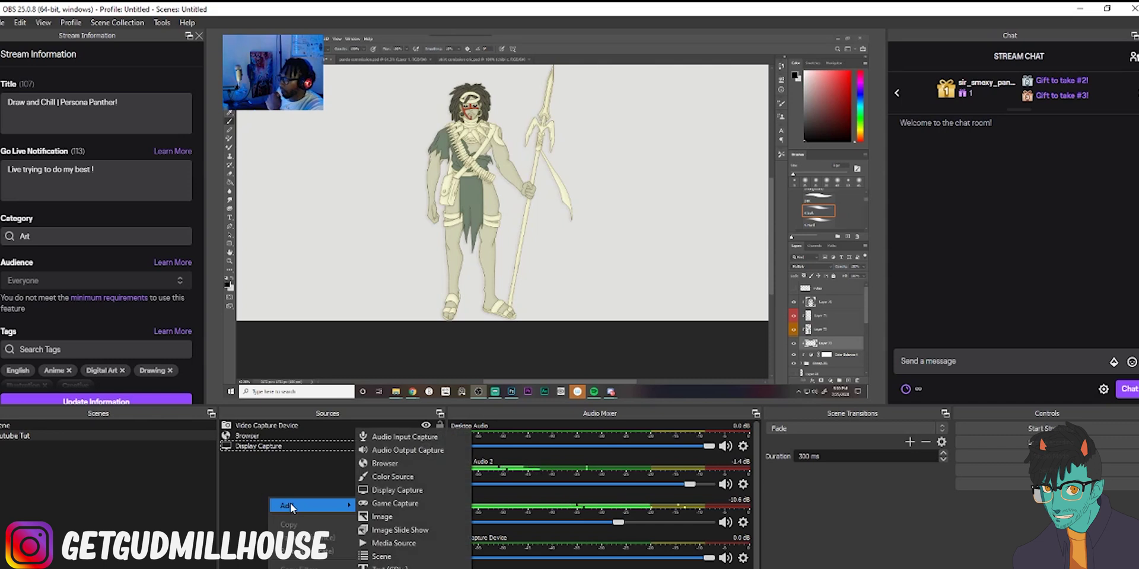
pyautogui.click(439, 522)
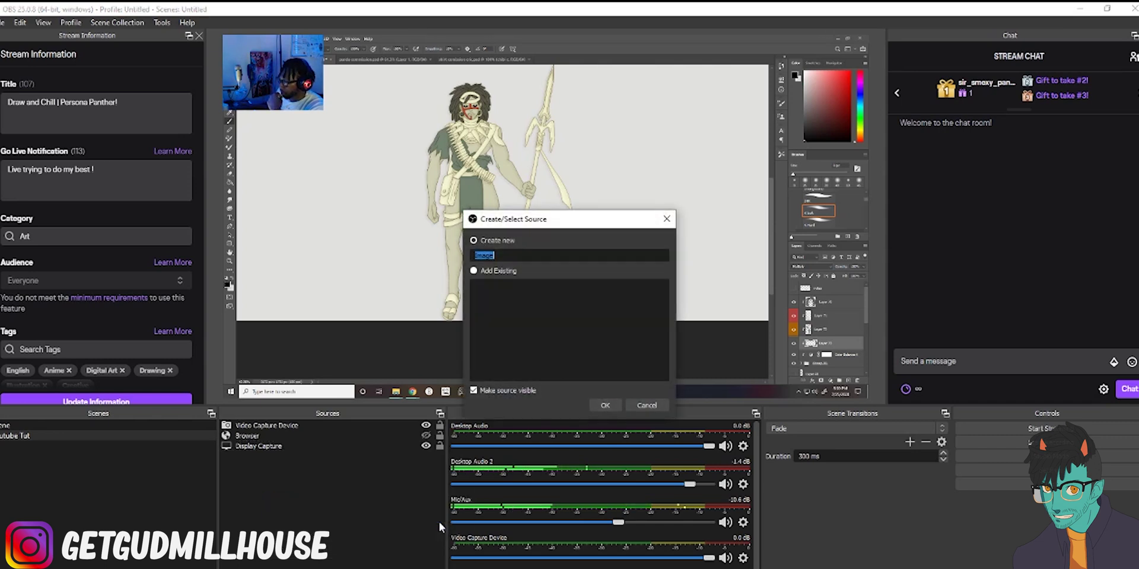
pyautogui.click(605, 405)
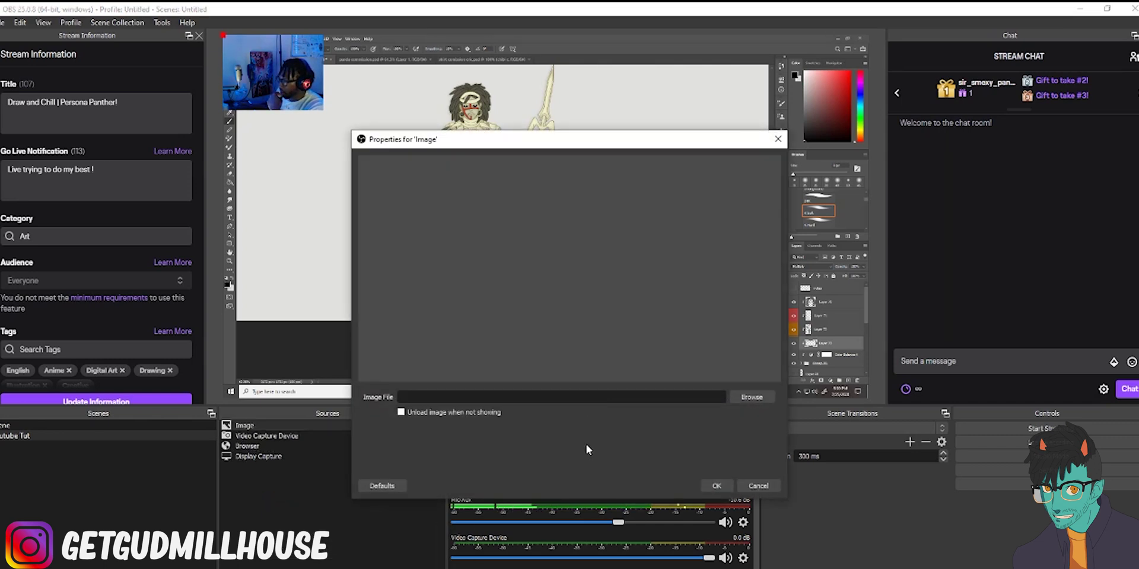
pyautogui.click(751, 397)
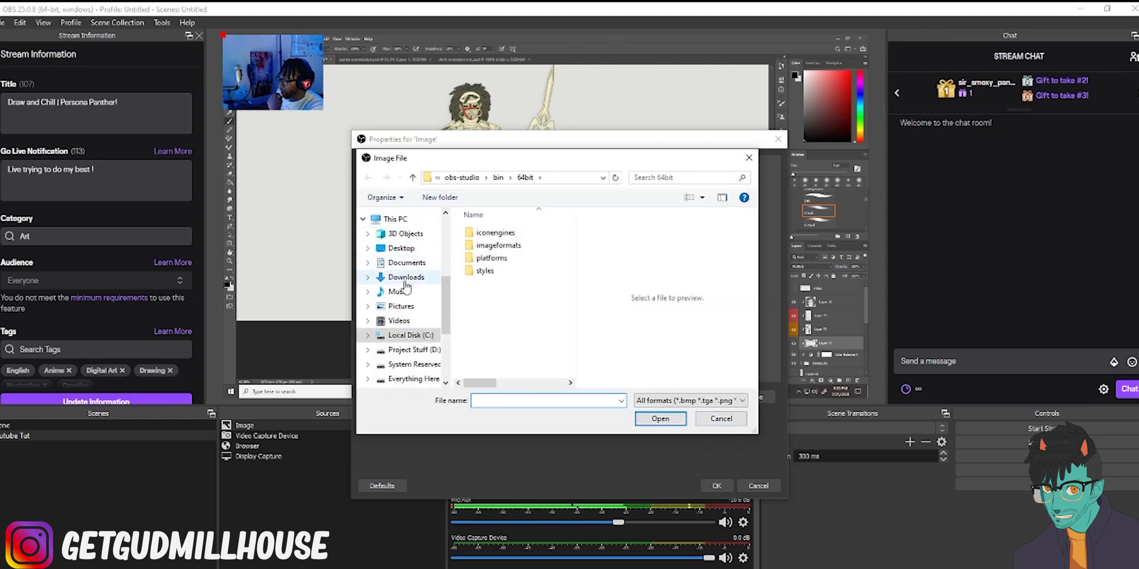
pyautogui.click(391, 220)
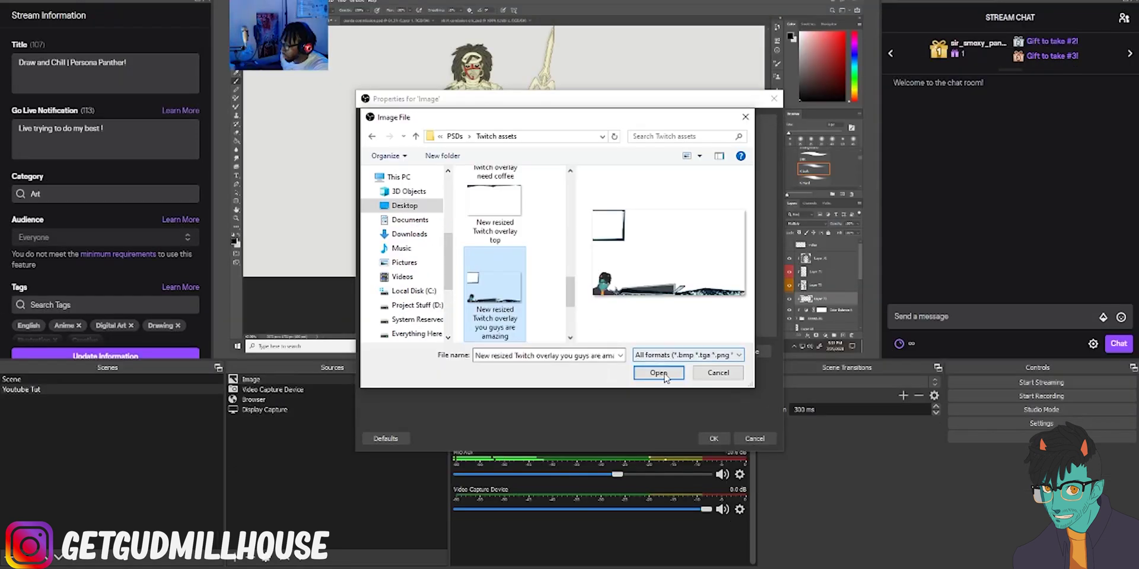
pyautogui.click(661, 418)
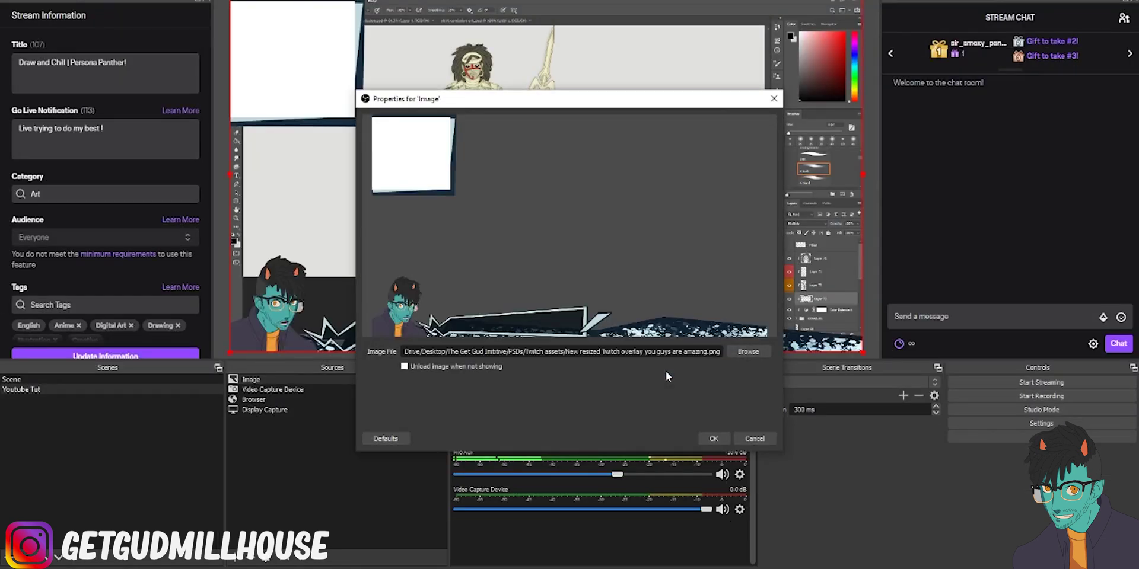
pyautogui.click(771, 105)
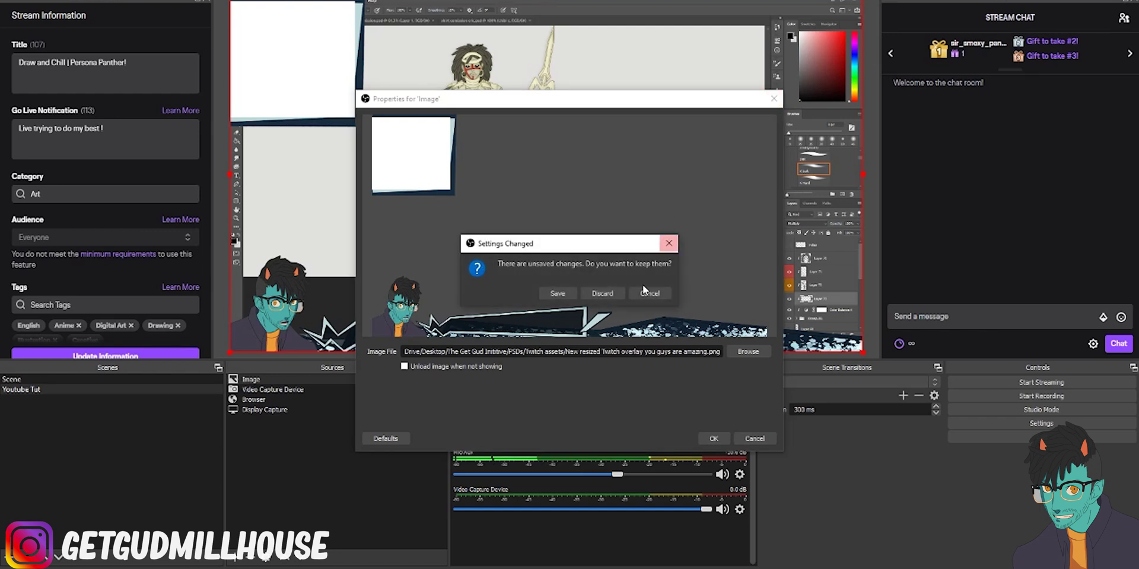
pyautogui.click(660, 294)
pyautogui.click(712, 437)
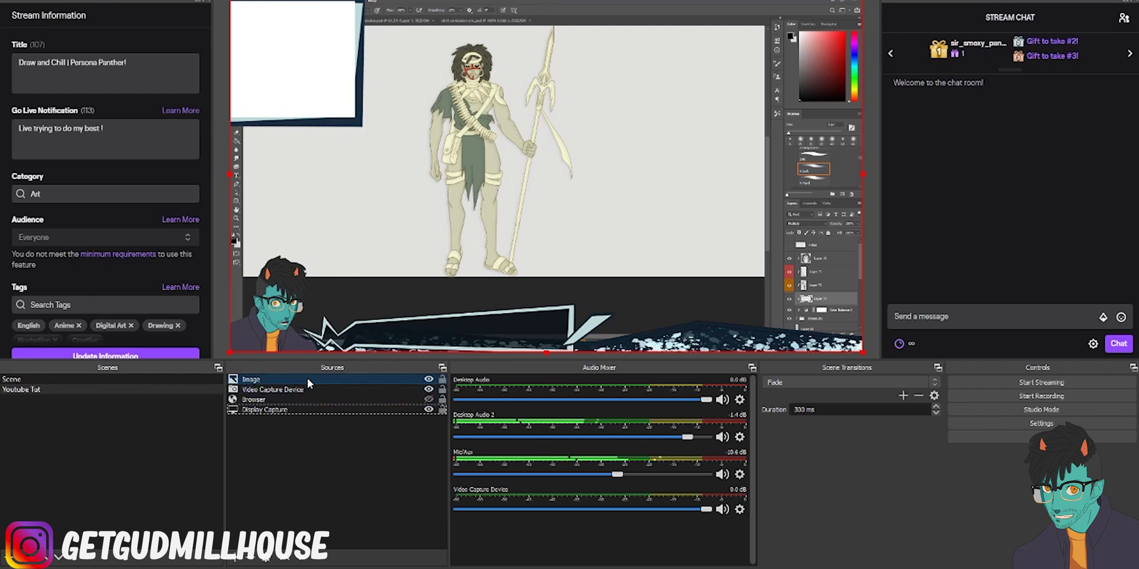
# Move the Image source below the webcam in the order and enlarge the webcam.
pyautogui.moveTo(304, 380)
pyautogui.mouseDown()
pyautogui.moveTo(304, 425)
pyautogui.moveTo(294, 388)
pyautogui.mouseUp()
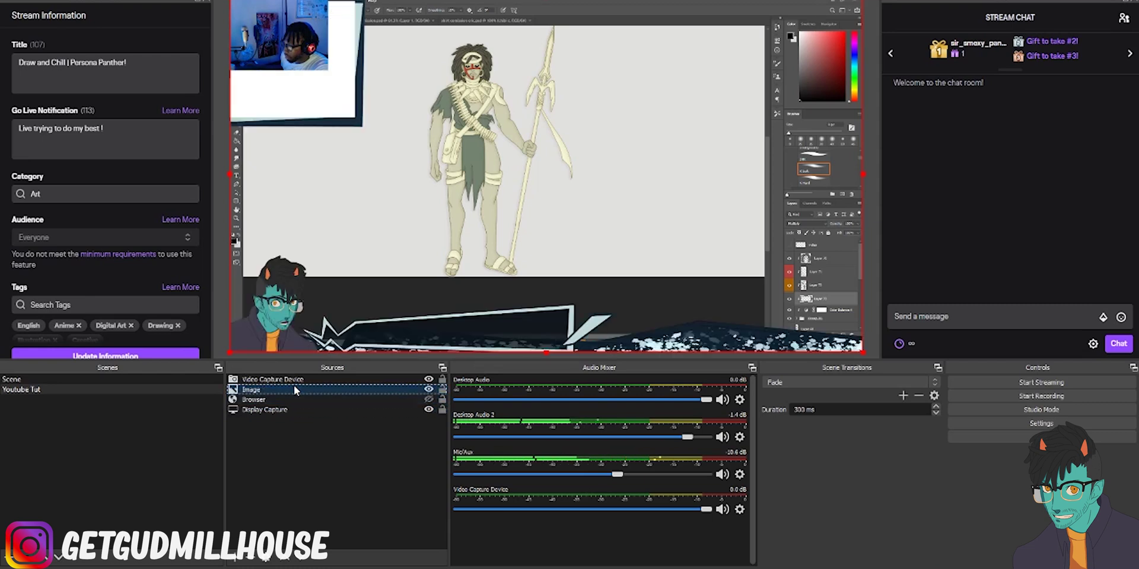
pyautogui.click(242, 68)
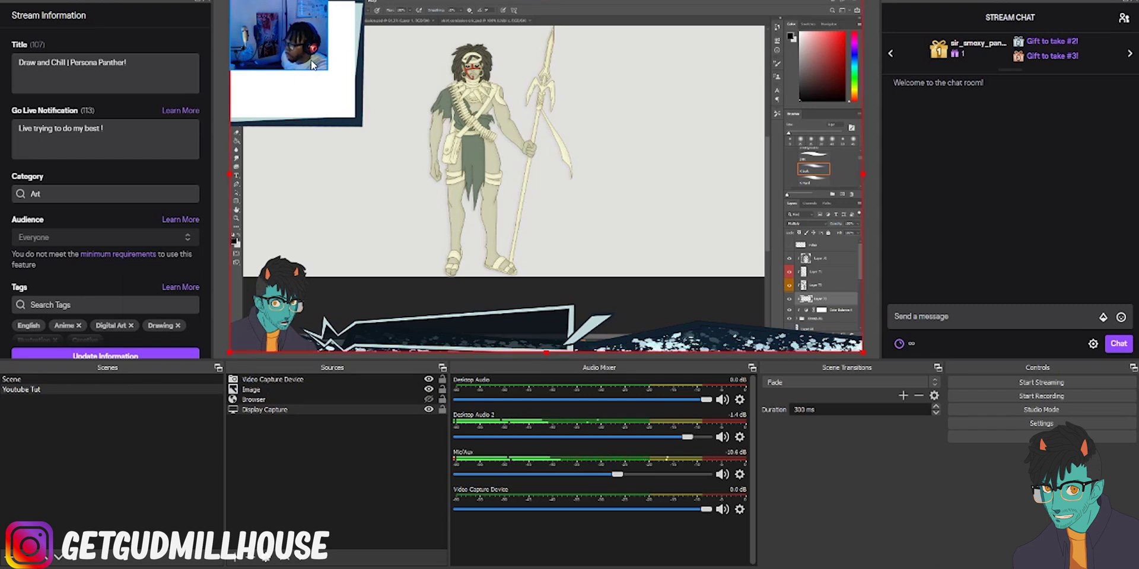
pyautogui.click(312, 66)
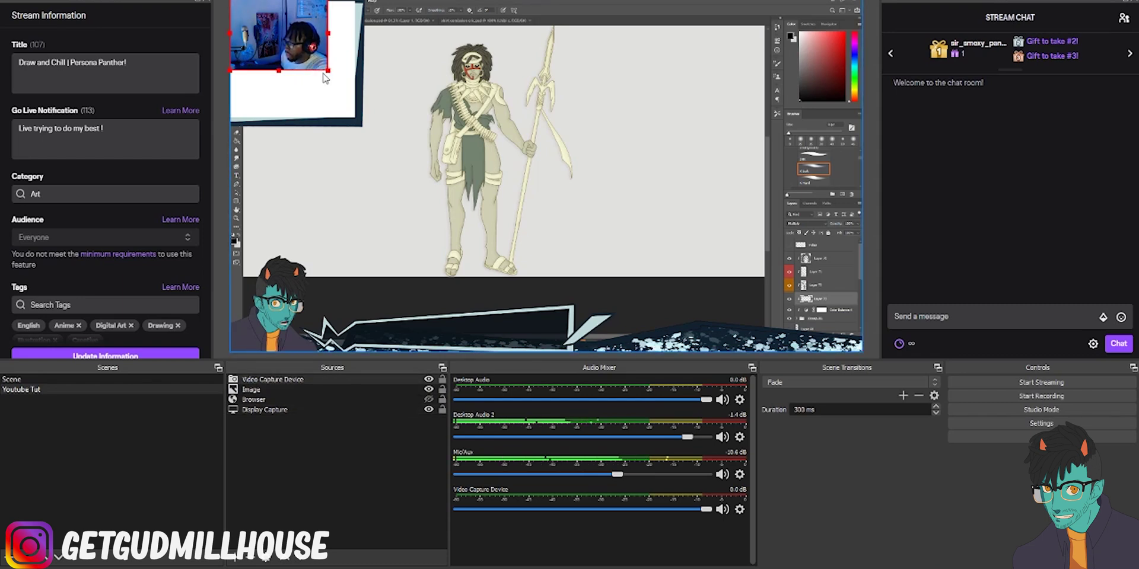
pyautogui.moveTo(329, 74); pyautogui.dragTo(323, 94)
pyautogui.click(352, 7)
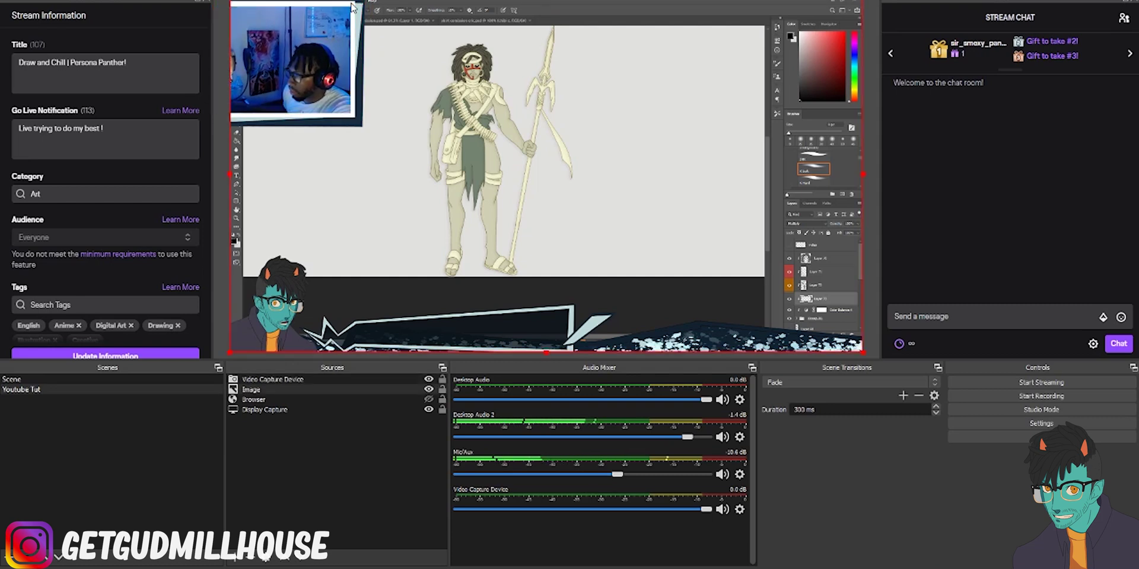
# Enlarge the webcam further and fit its top edge just inside the canvas.
pyautogui.click(342, 18)
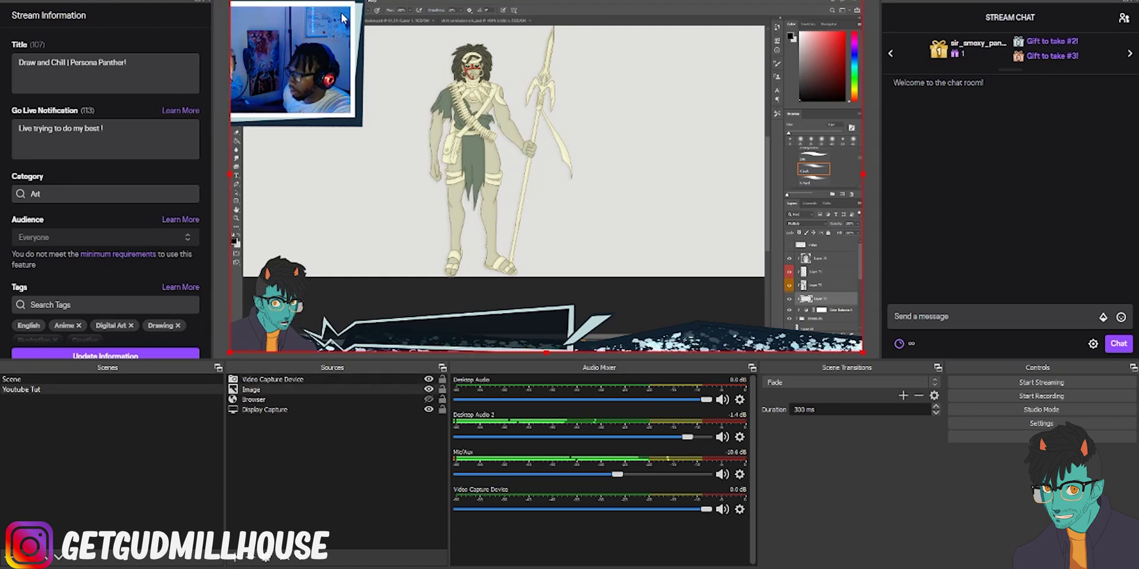
pyautogui.click(342, 18)
pyautogui.click(342, 18)
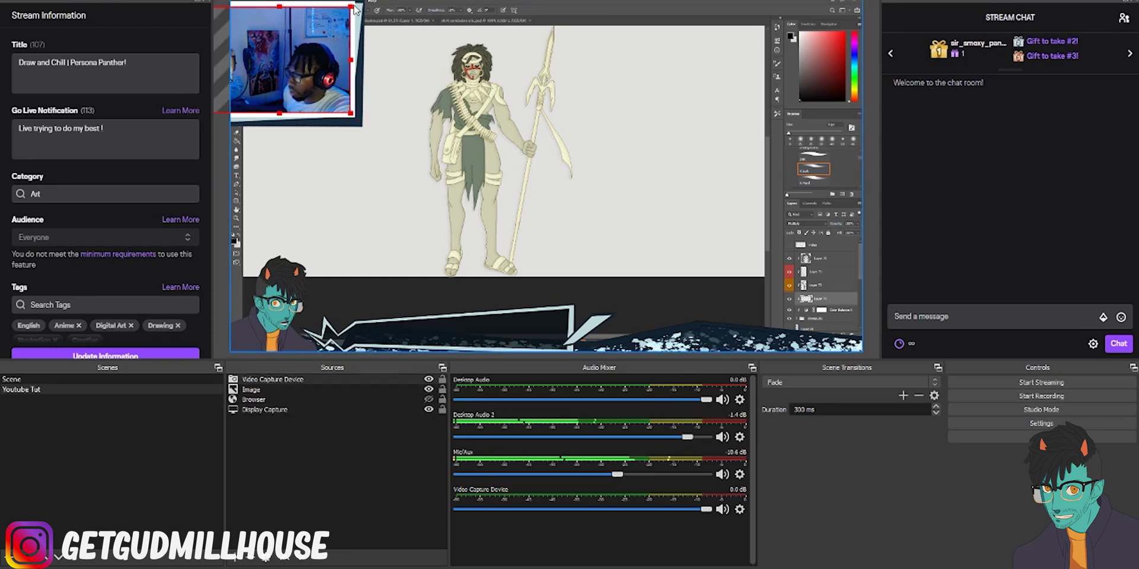
pyautogui.moveTo(352, 9); pyautogui.dragTo(355, 4)
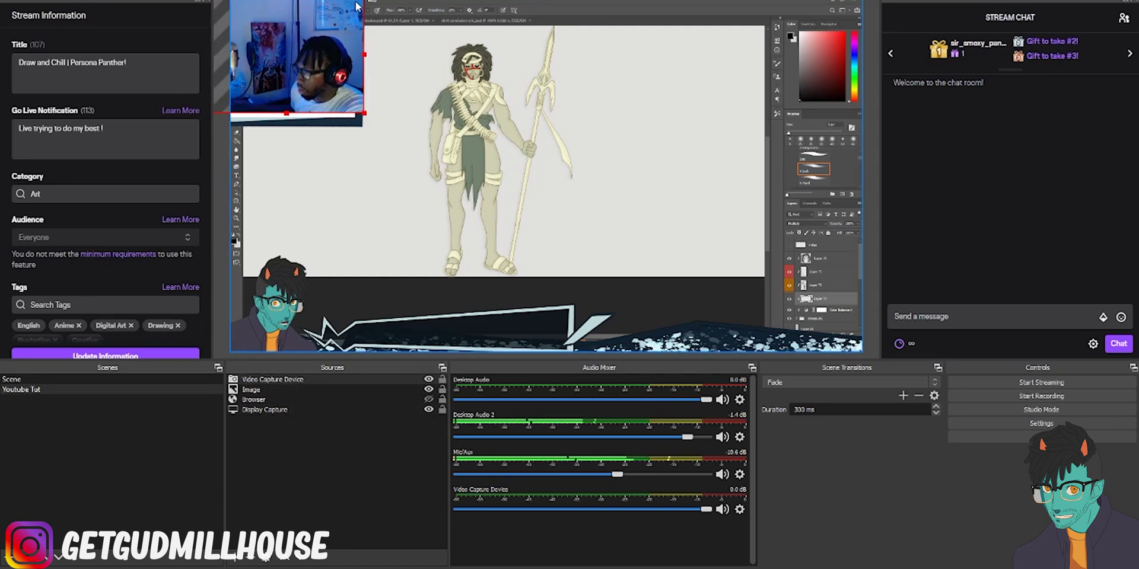
pyautogui.moveTo(334, 37); pyautogui.dragTo(332, 46)
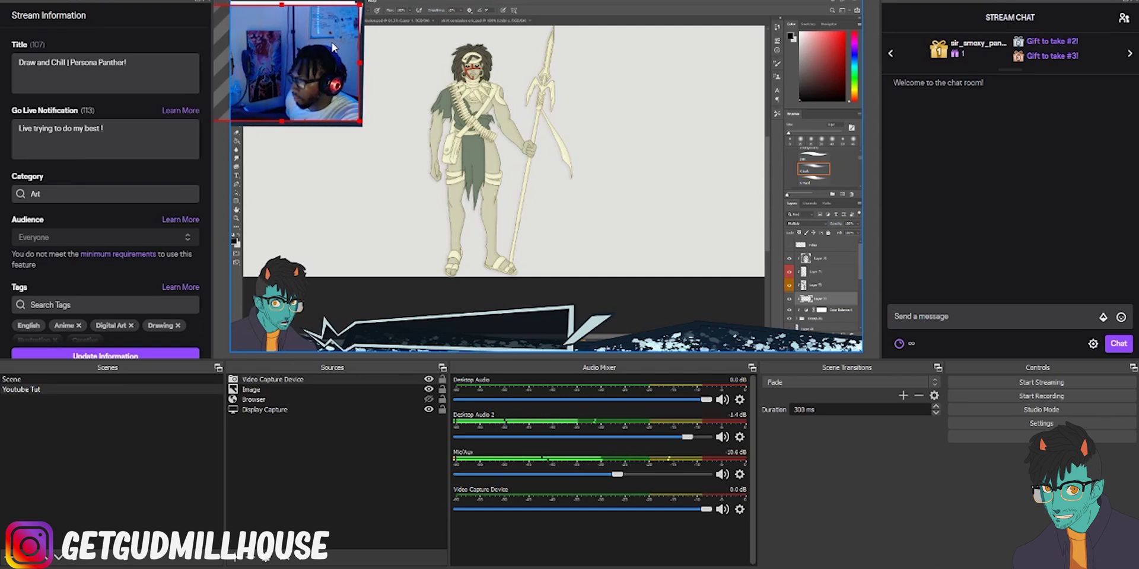
pyautogui.moveTo(333, 47); pyautogui.dragTo(333, 44)
# Set the webcam overlay's transform size to 472 x 364.
pyautogui.rightClick(333, 44)
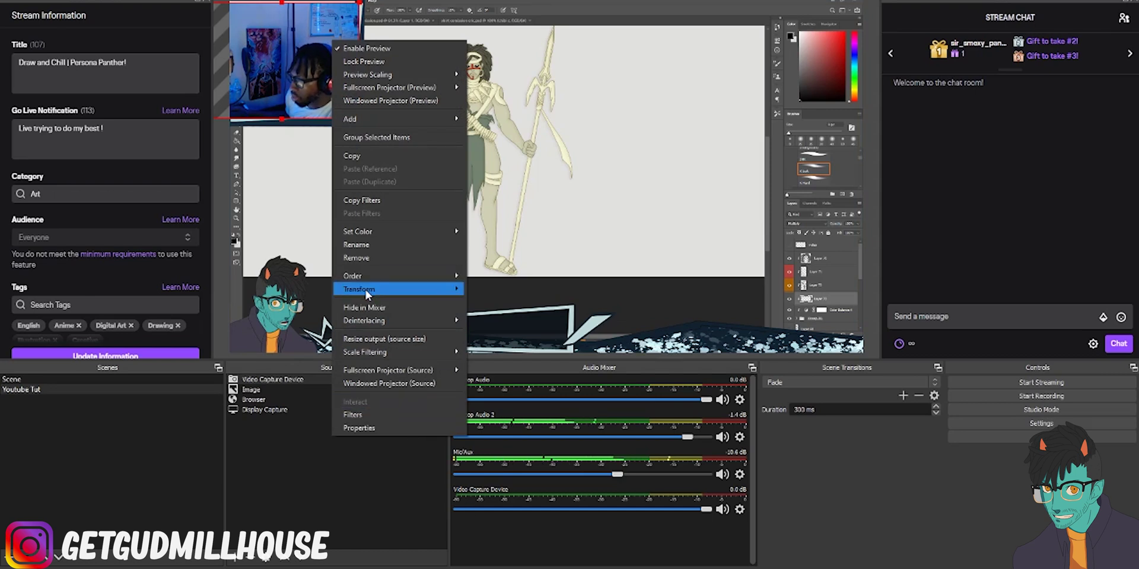
pyautogui.moveTo(365, 290)
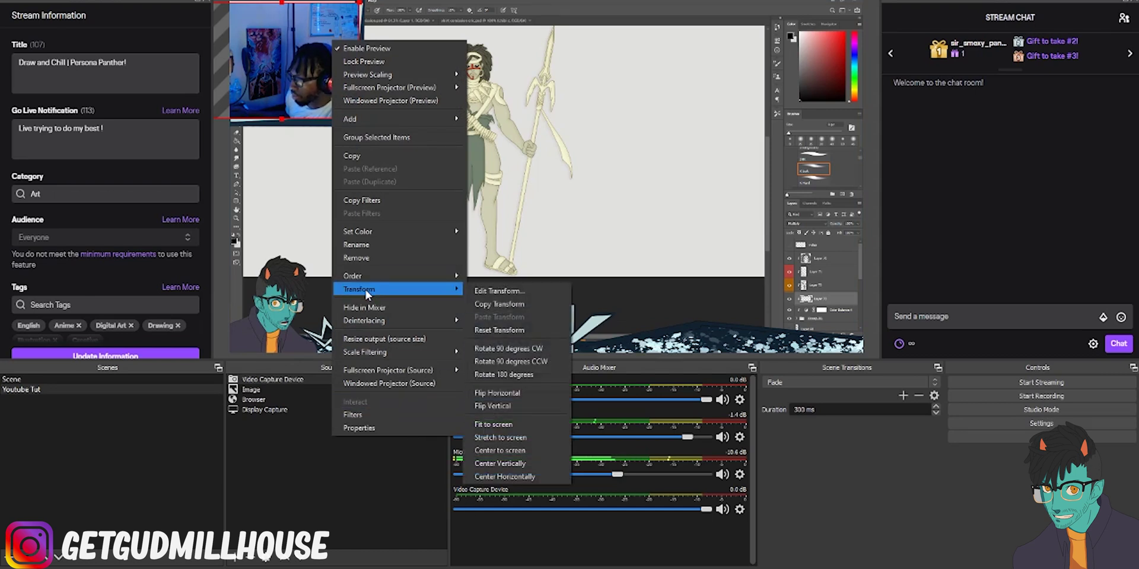
pyautogui.click(510, 292)
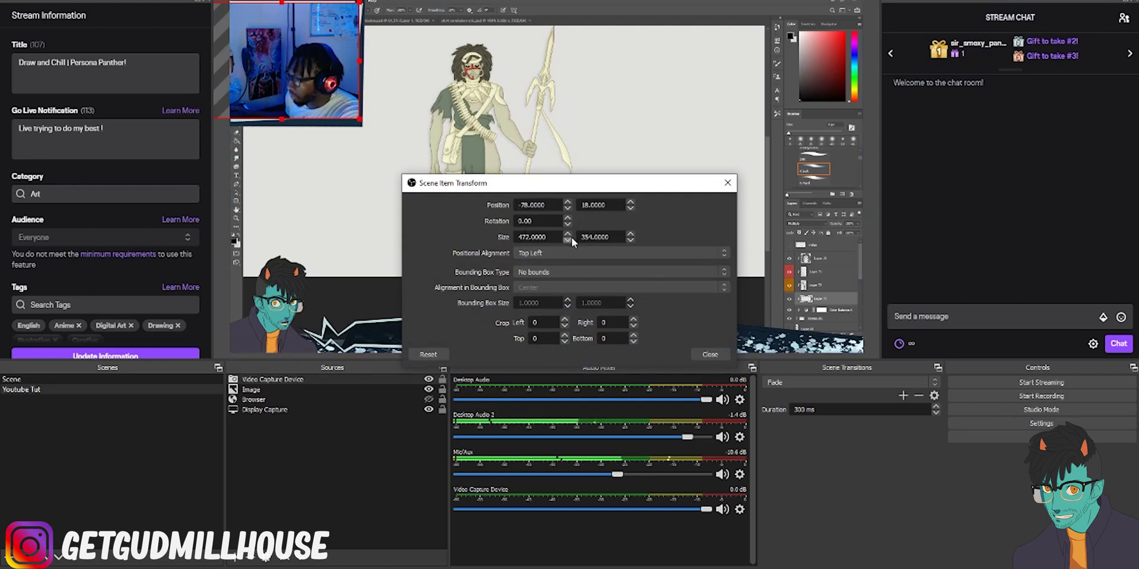
pyautogui.click(569, 236)
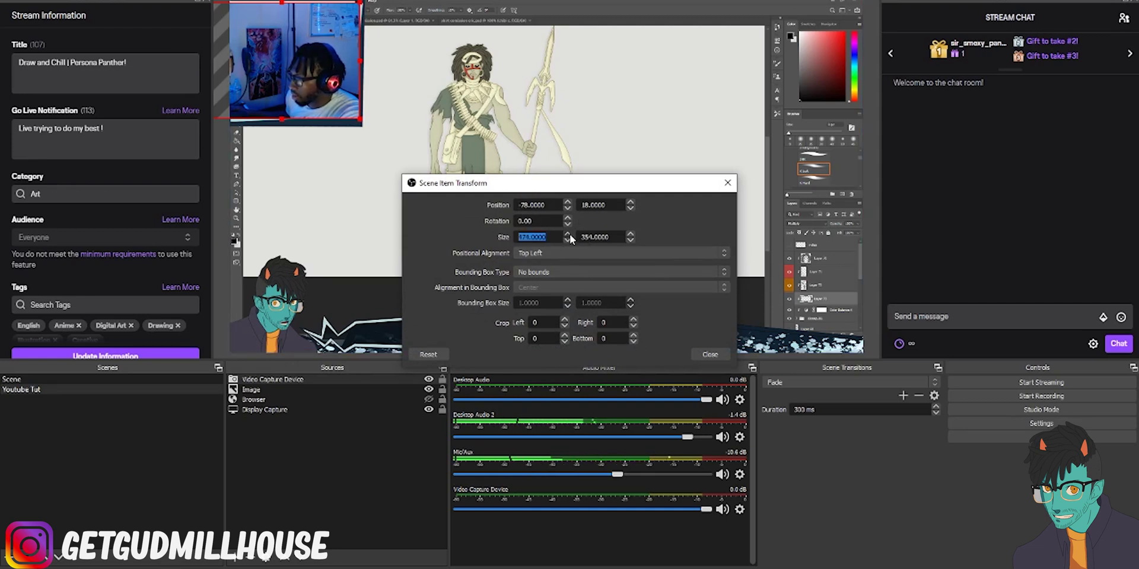
pyautogui.click(567, 240)
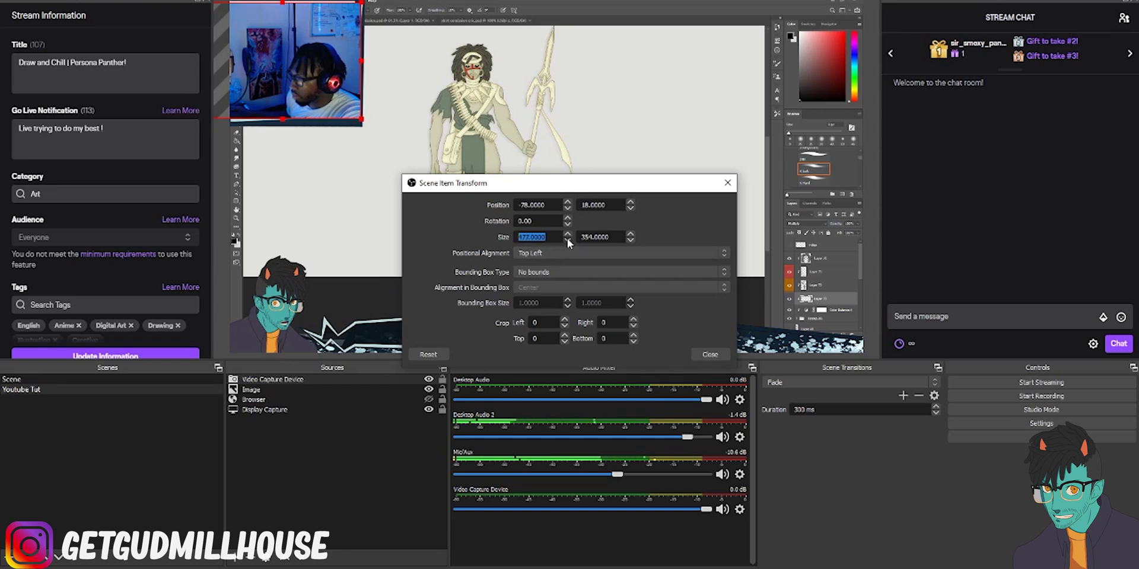
pyautogui.click(631, 235)
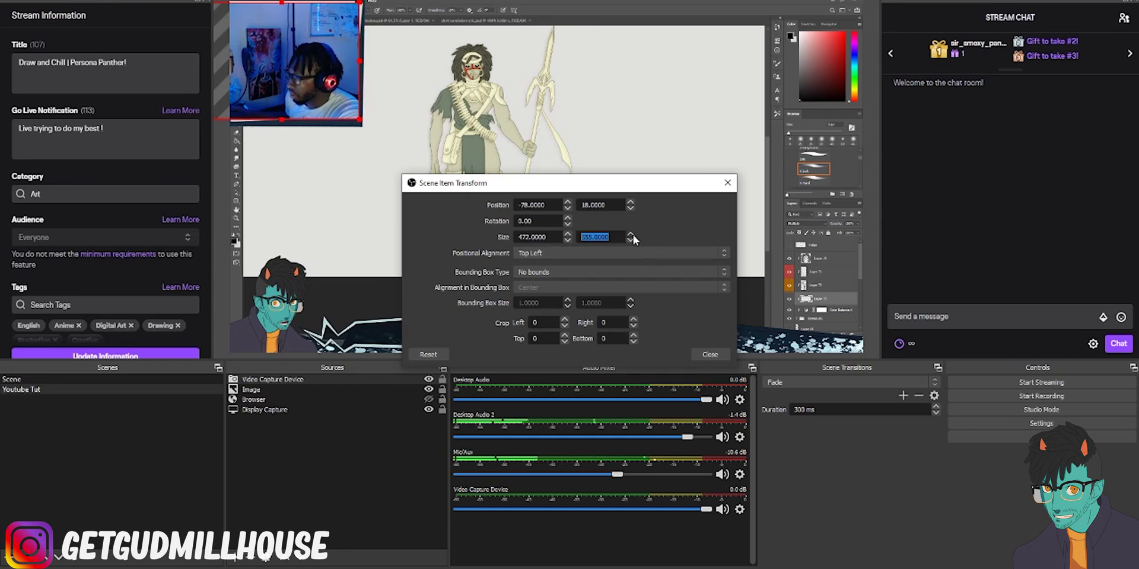
pyautogui.click(631, 234)
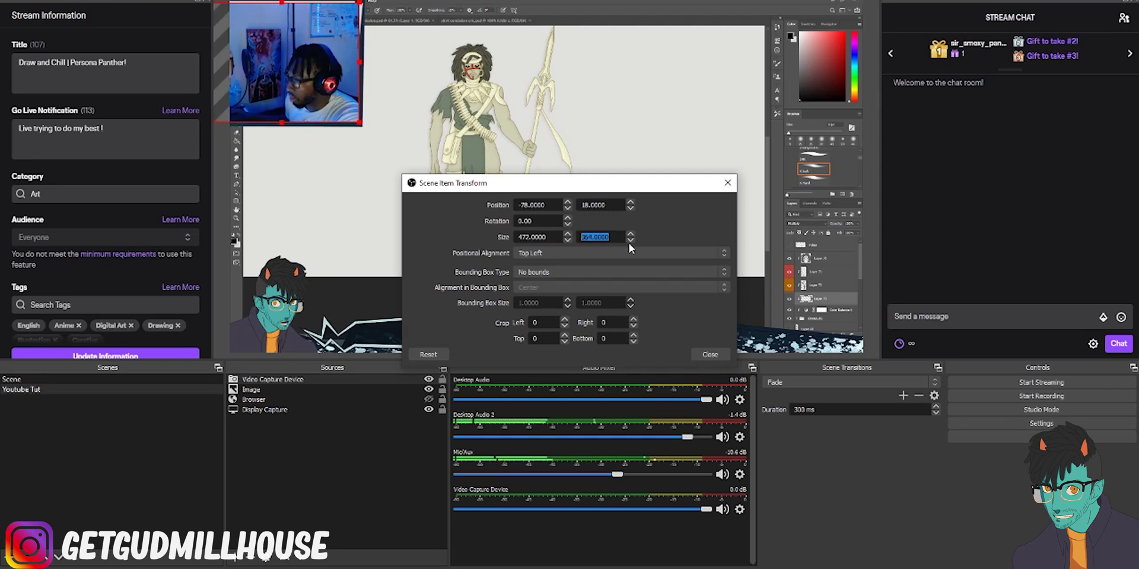
# Drag the webcam into the canvas's top-left corner, ending at position -90, 18.
pyautogui.click(278, 81)
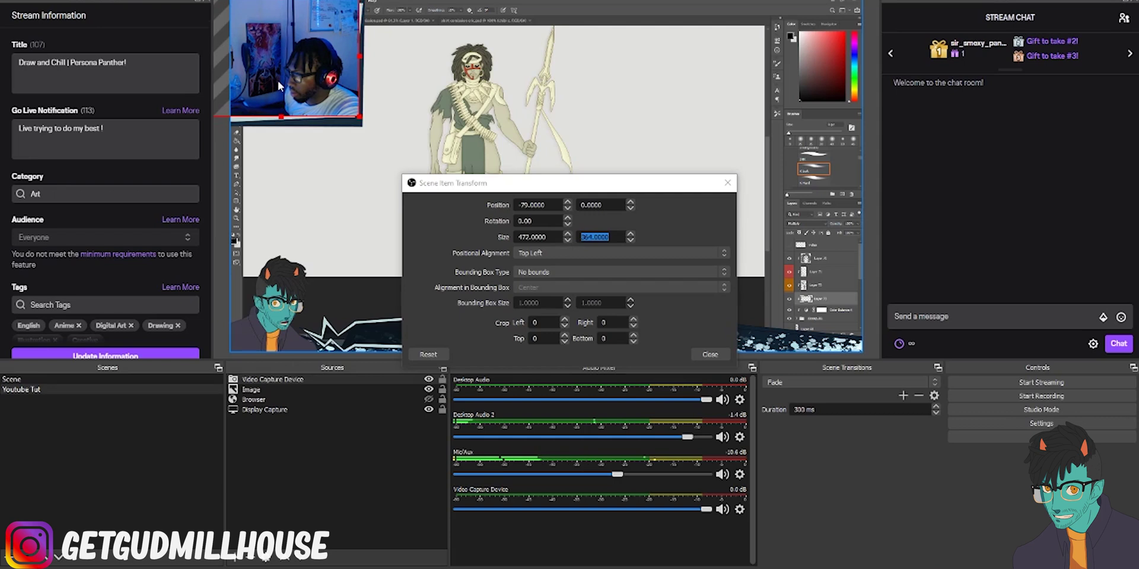
pyautogui.moveTo(278, 81); pyautogui.dragTo(277, 89)
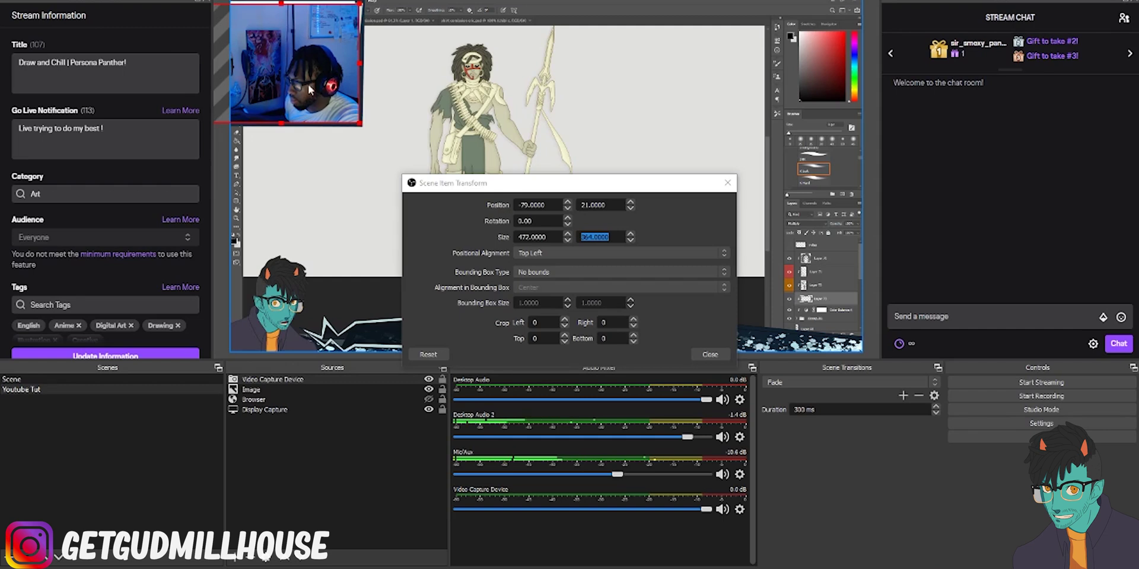
pyautogui.moveTo(325, 100); pyautogui.dragTo(321, 97)
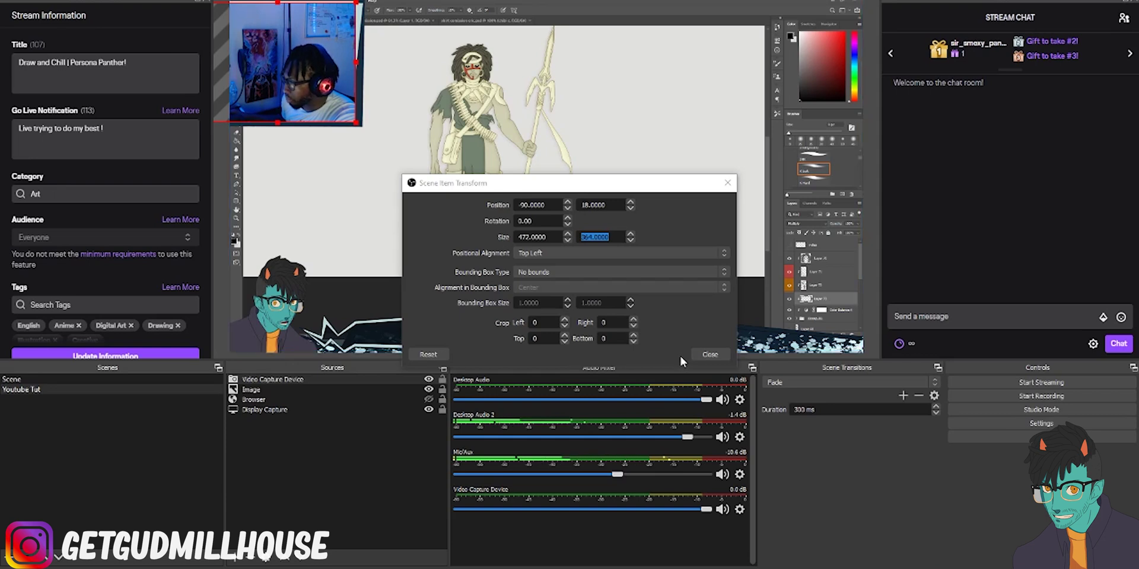
pyautogui.click(706, 355)
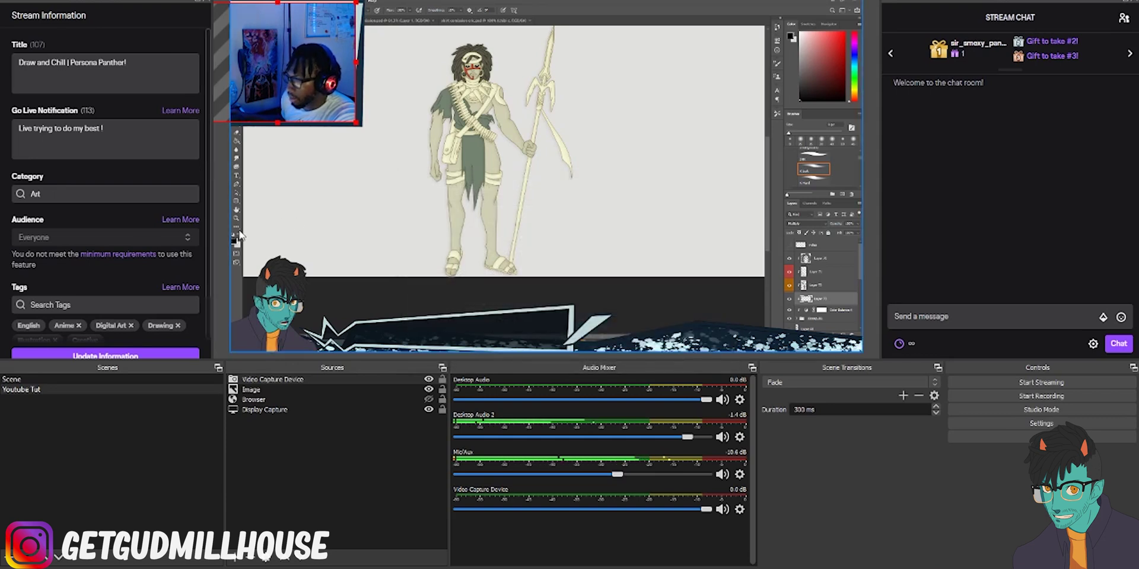
pyautogui.click(219, 228)
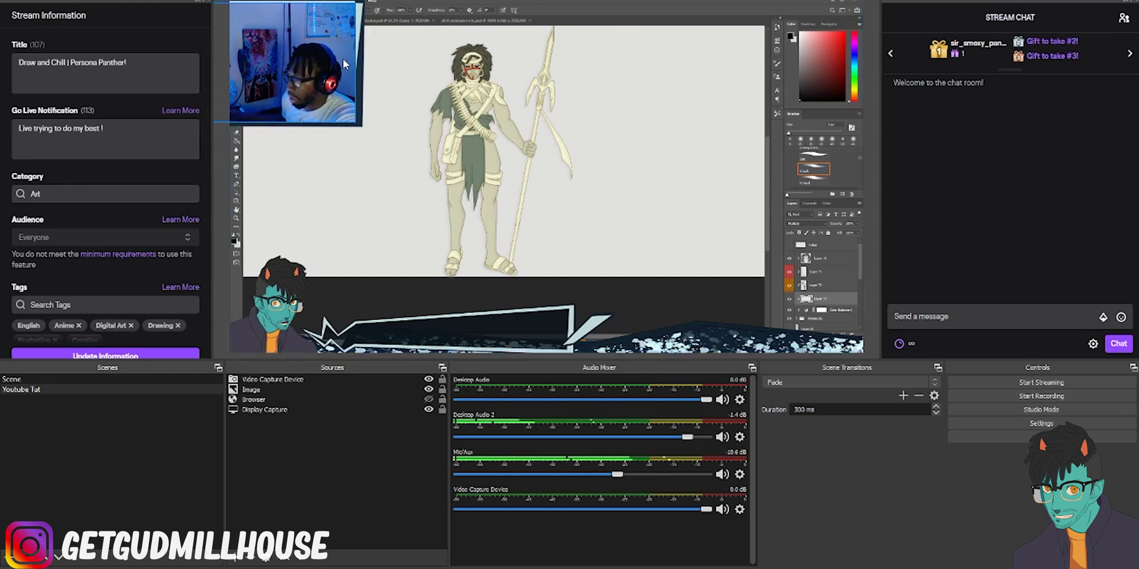
pyautogui.rightClick(327, 450)
# Add an image source named 'Image 2' showing the Twitch overlay top graphic PNG.
pyautogui.moveTo(355, 461)
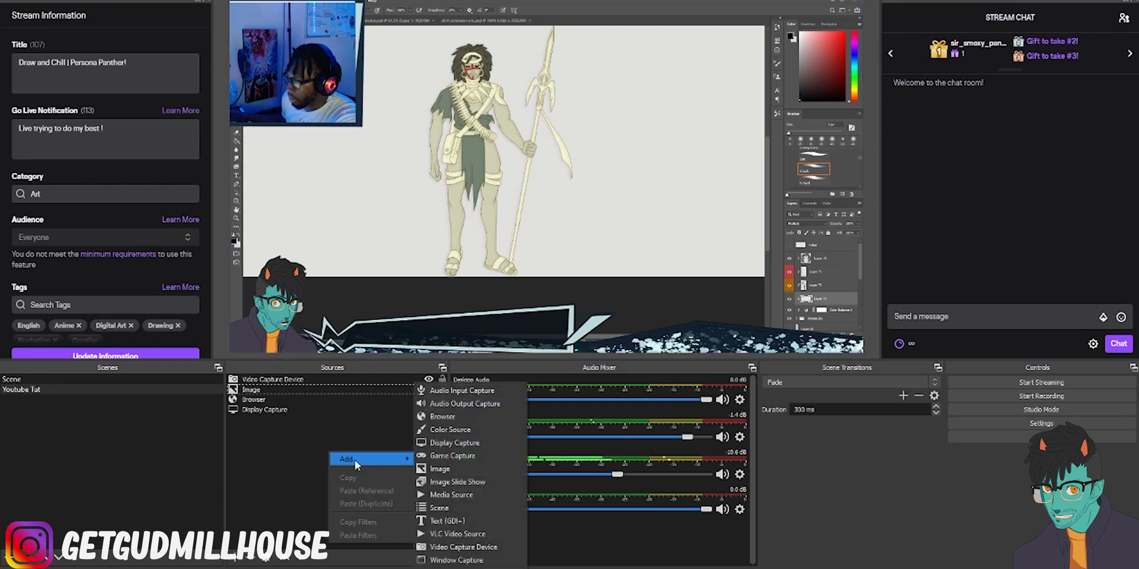
pyautogui.click(442, 469)
pyautogui.press('Return')
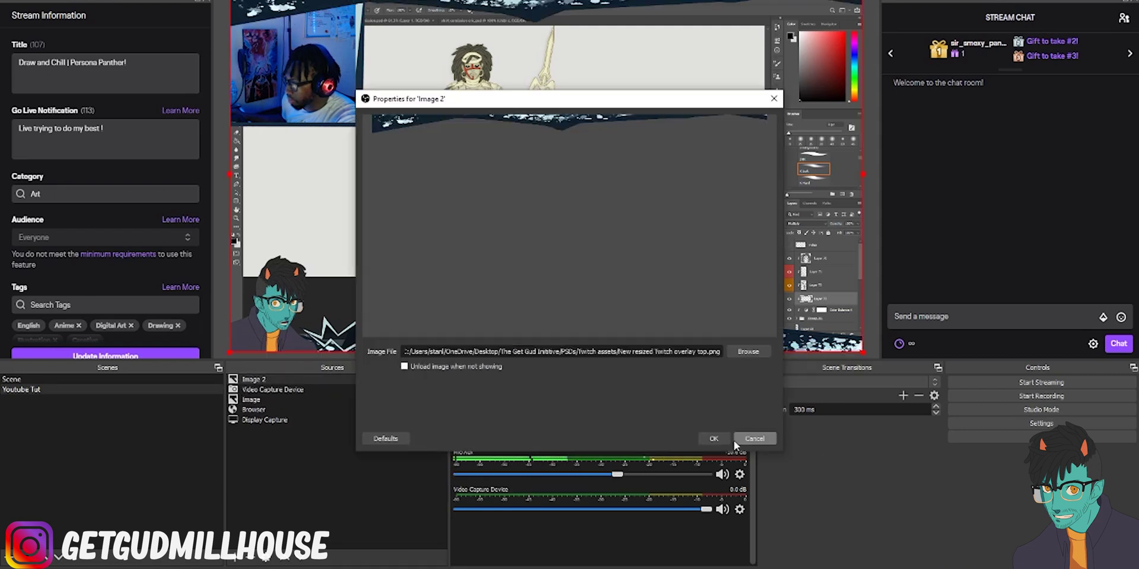
pyautogui.click(714, 438)
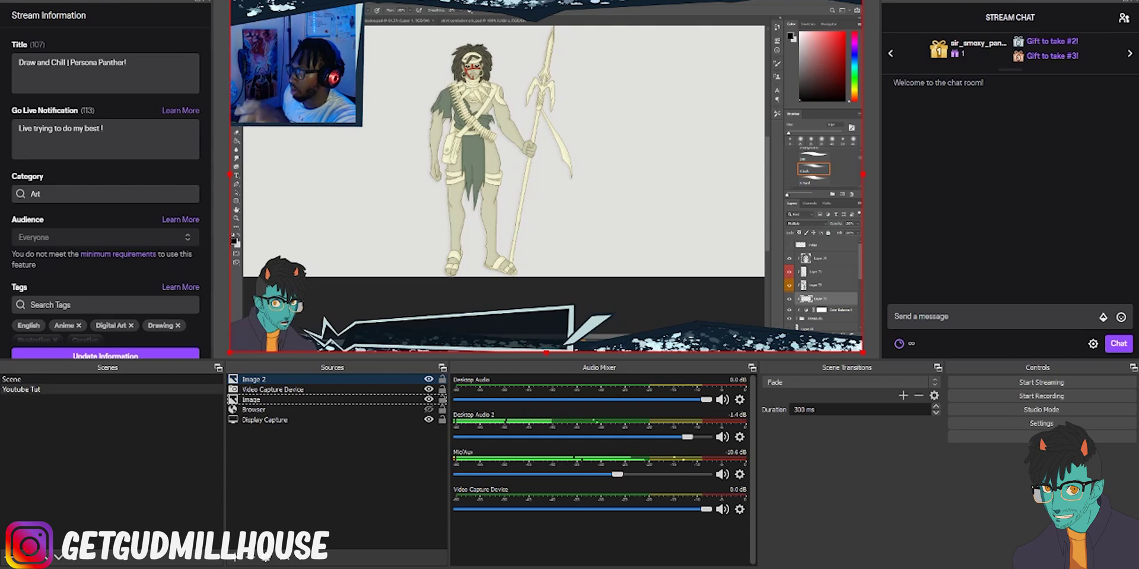
pyautogui.hotkey('alt', 'f')
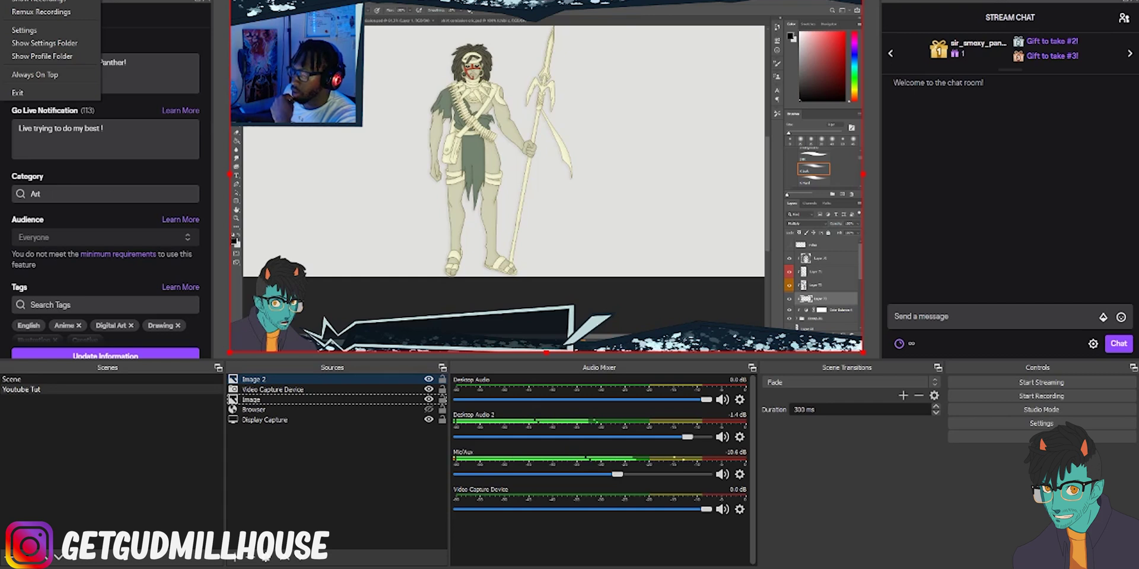
pyautogui.press('Right')
pyautogui.press('Left')
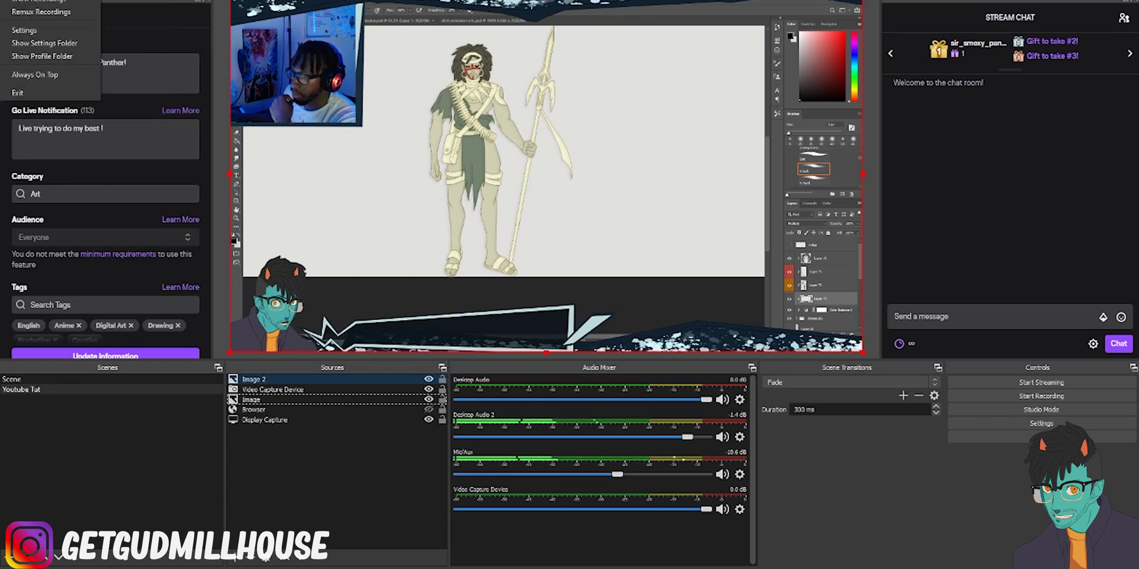
pyautogui.click(22, 33)
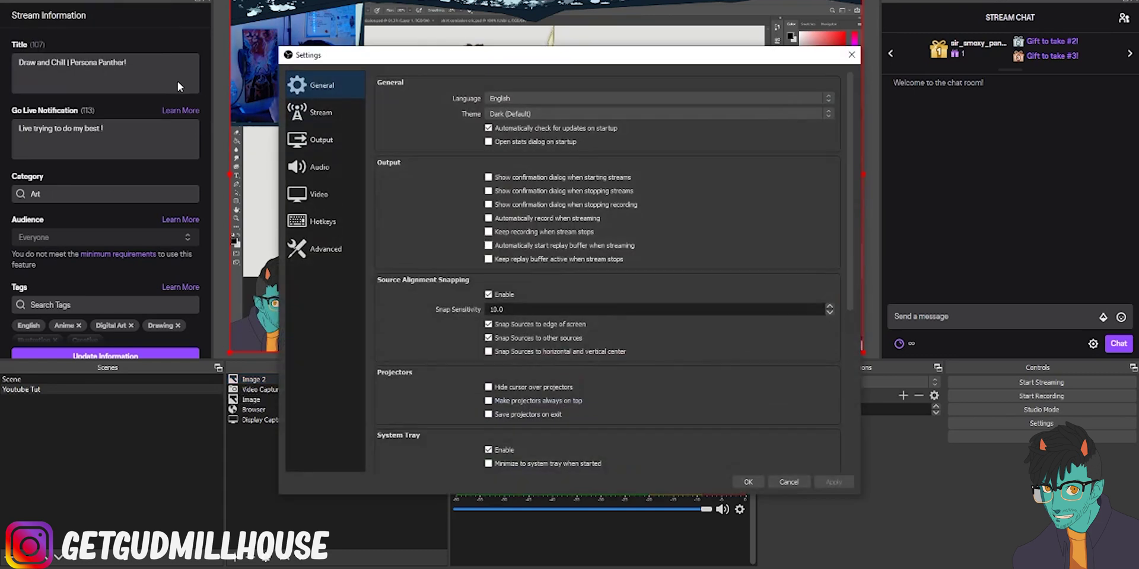
pyautogui.click(324, 143)
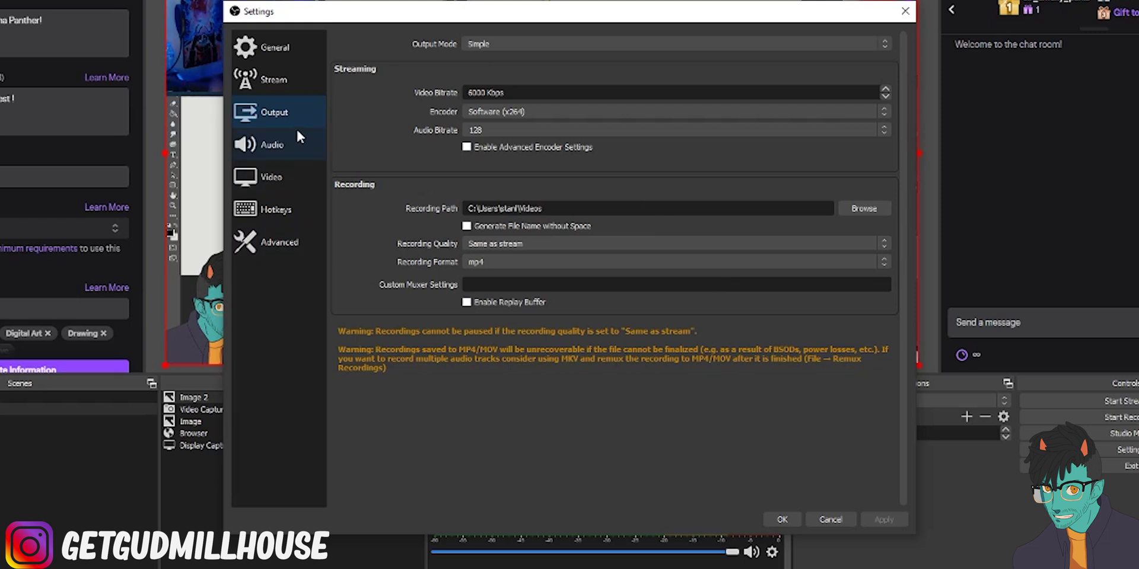
pyautogui.click(261, 146)
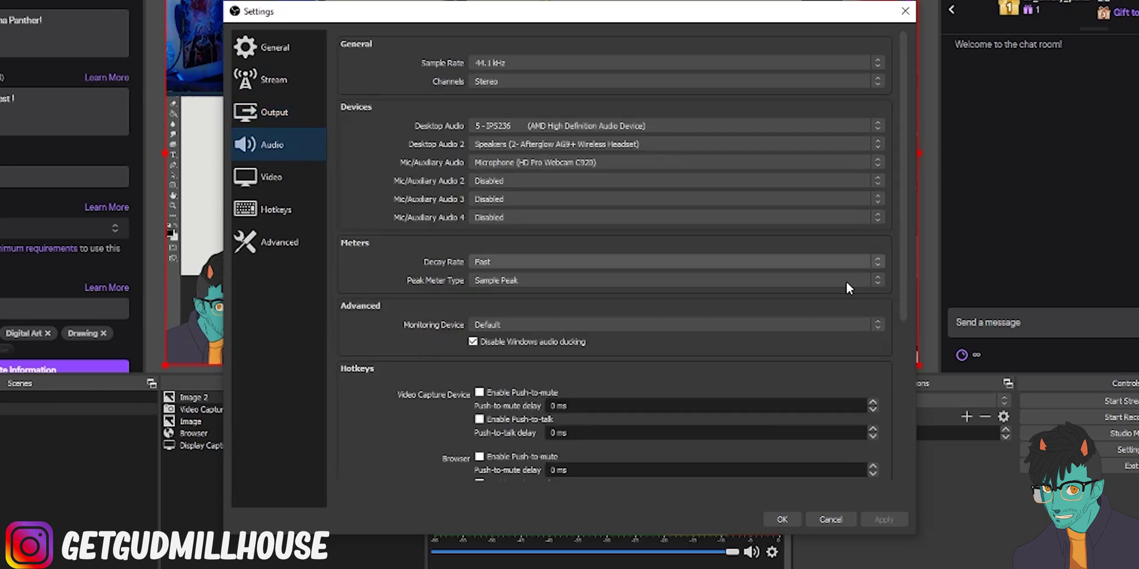
pyautogui.scroll(-5, 418, 276)
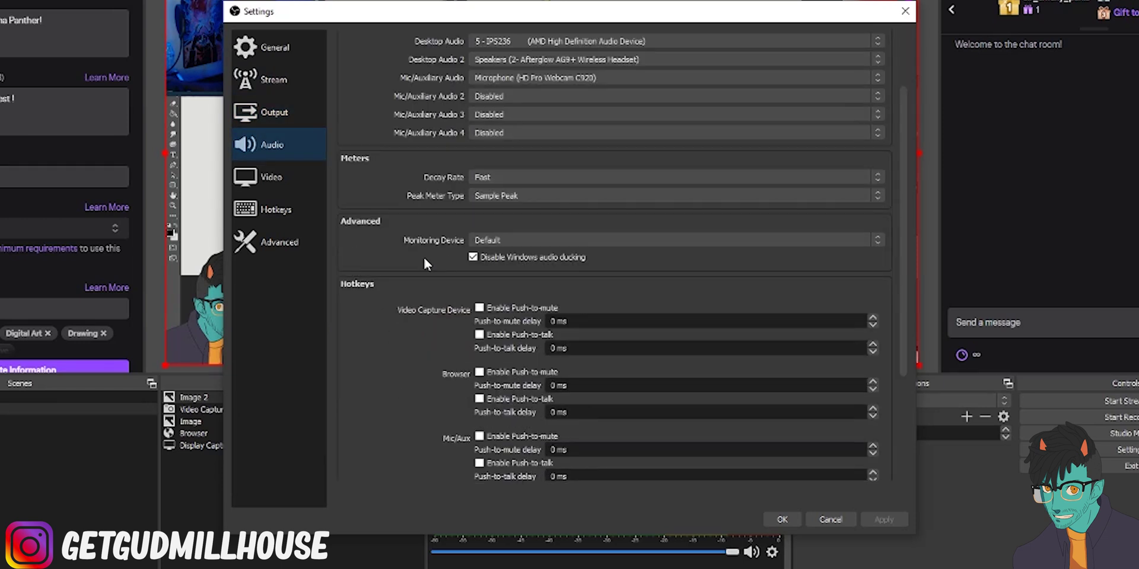
pyautogui.scroll(5, 425, 264)
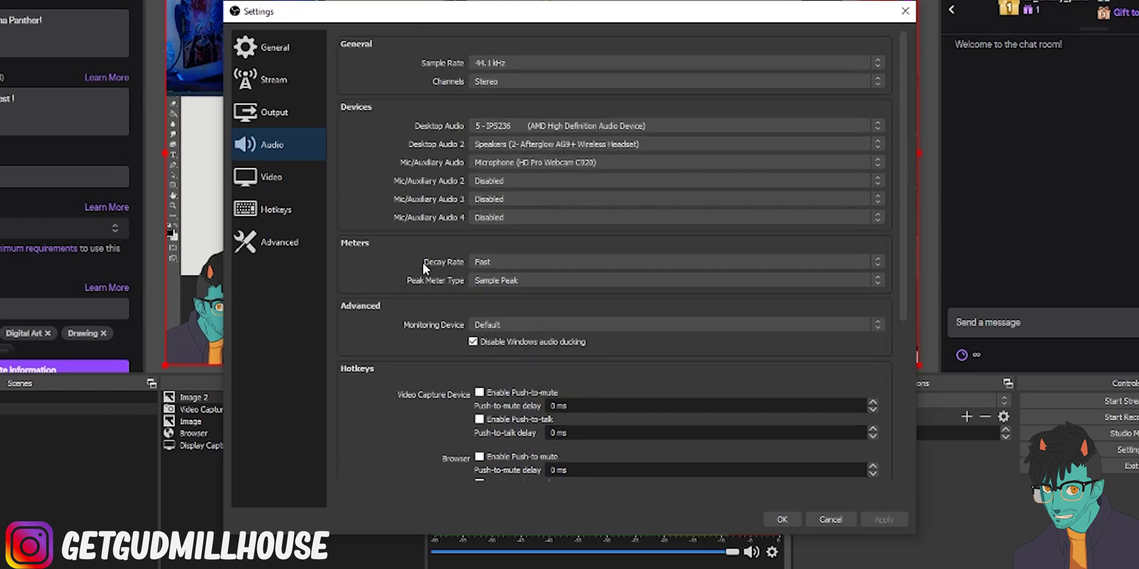
pyautogui.click(249, 182)
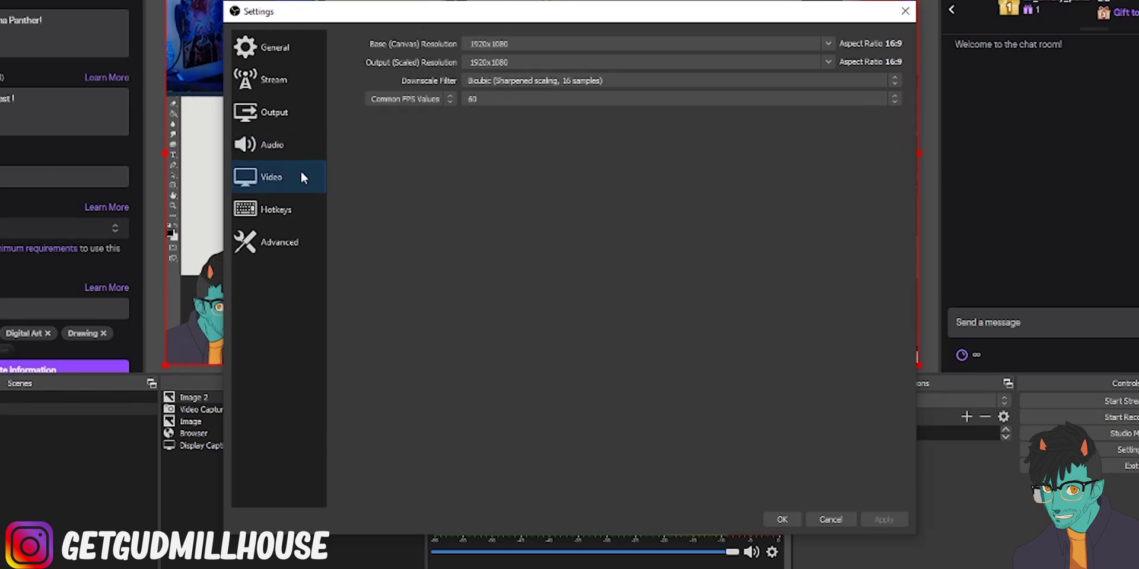
pyautogui.click(268, 86)
pyautogui.click(283, 48)
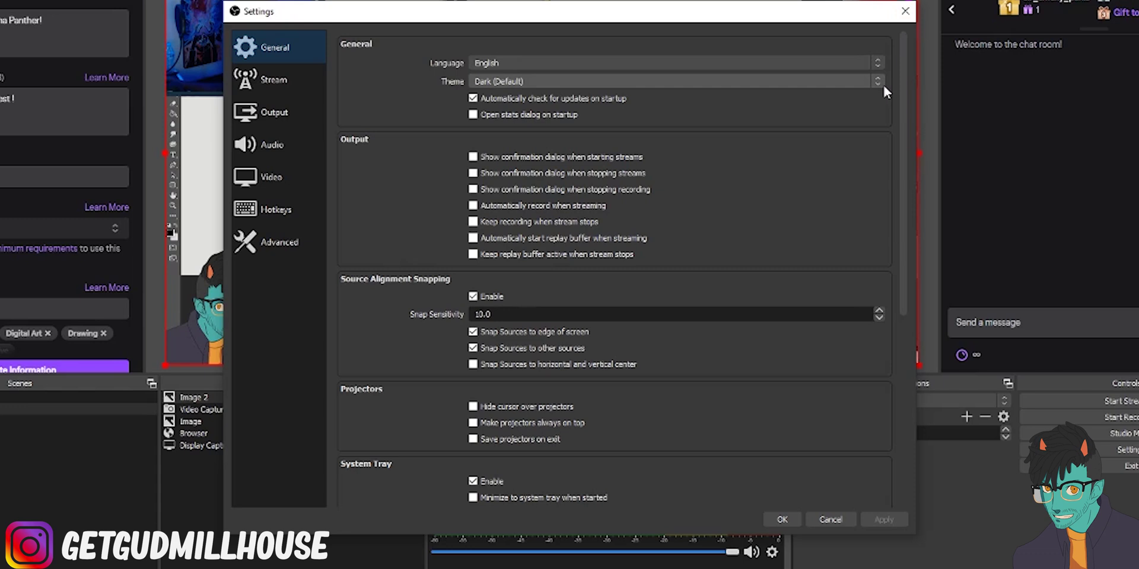
pyautogui.scroll(-5, 883, 83)
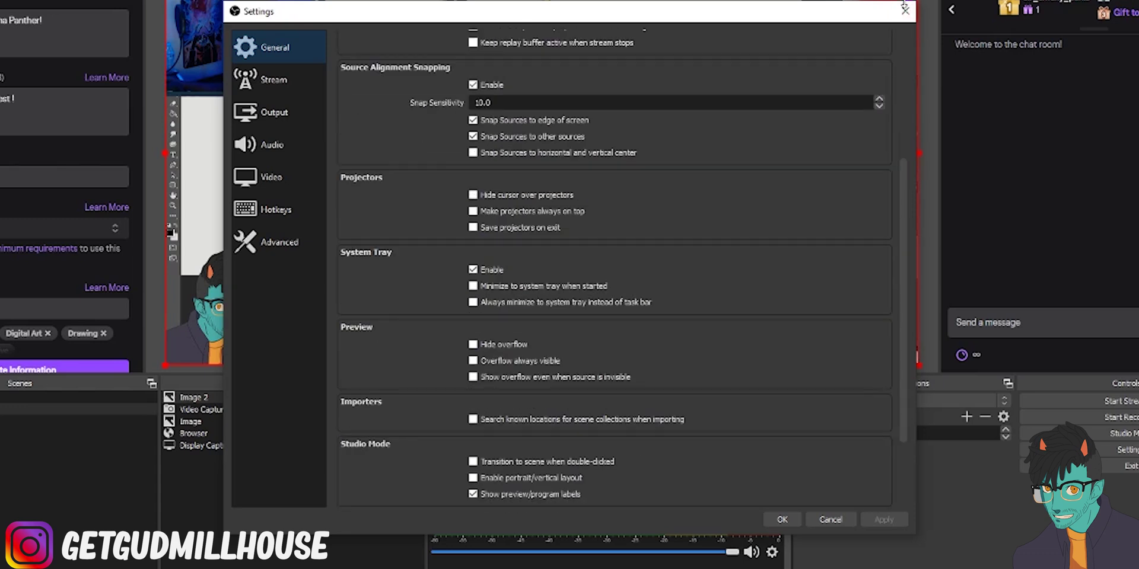
pyautogui.click(905, 11)
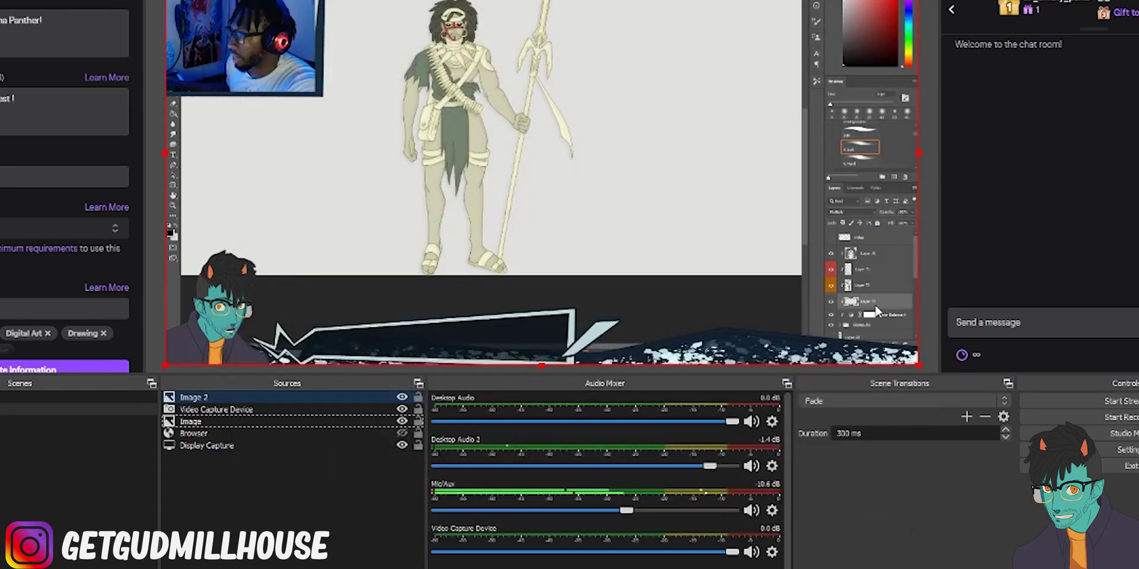